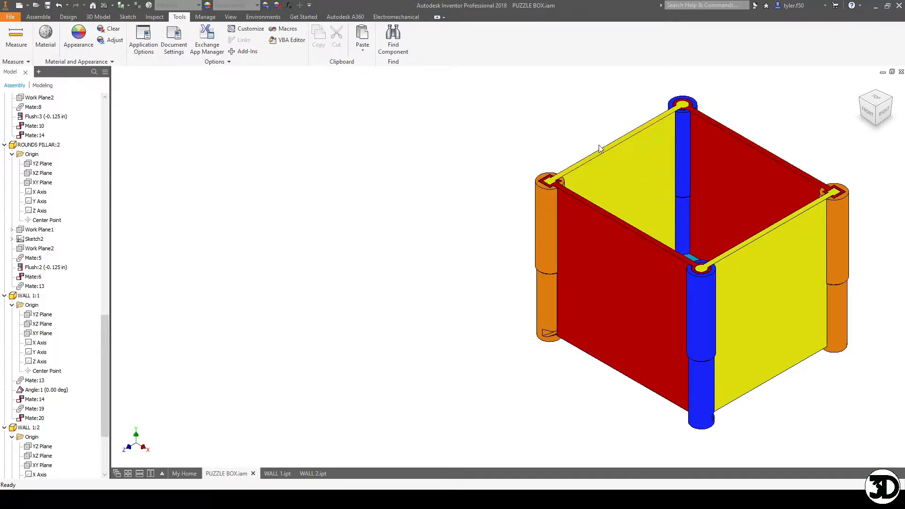
- Examine how the walls, corner pillars and floor of the puzzle box assembly fit together, from above and in perspective
middle_drag(599, 145, 500, 167)
key(F4)
drag(608, 237, 497, 292)
key(Escape)
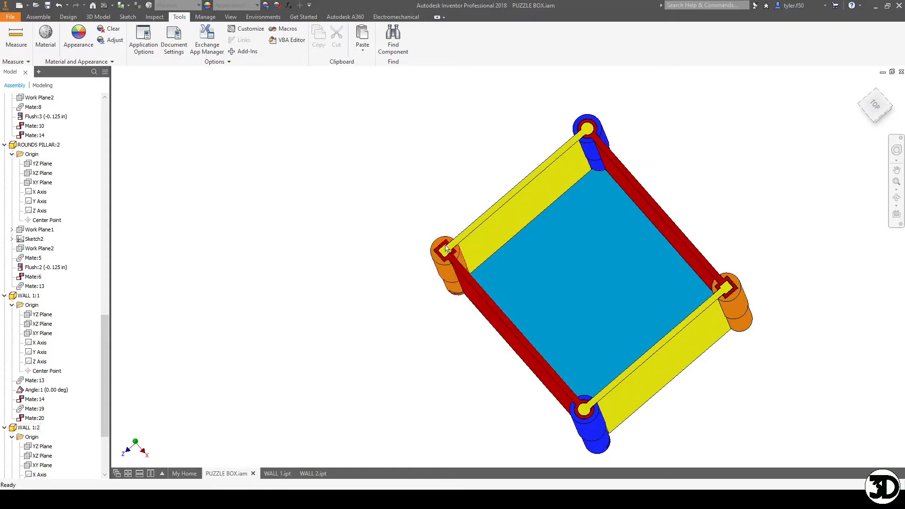
key(F4)
drag(557, 253, 586, 222)
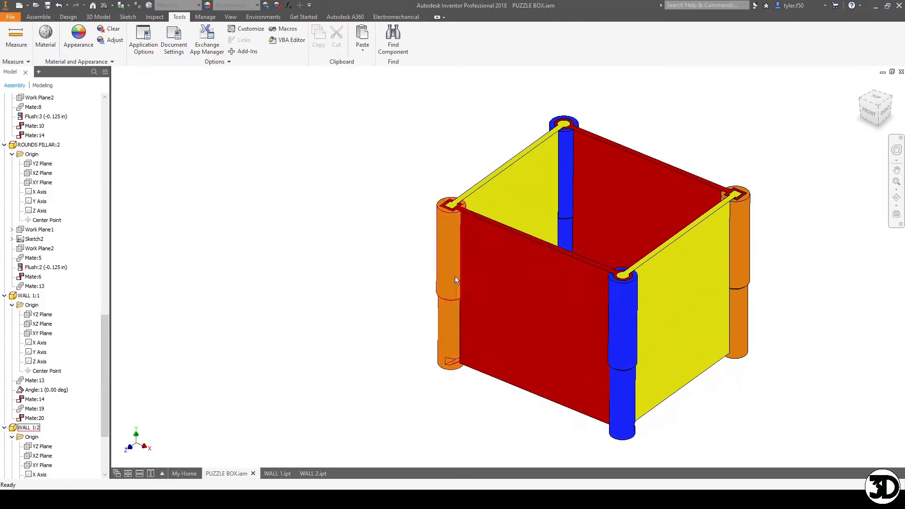
click(549, 288)
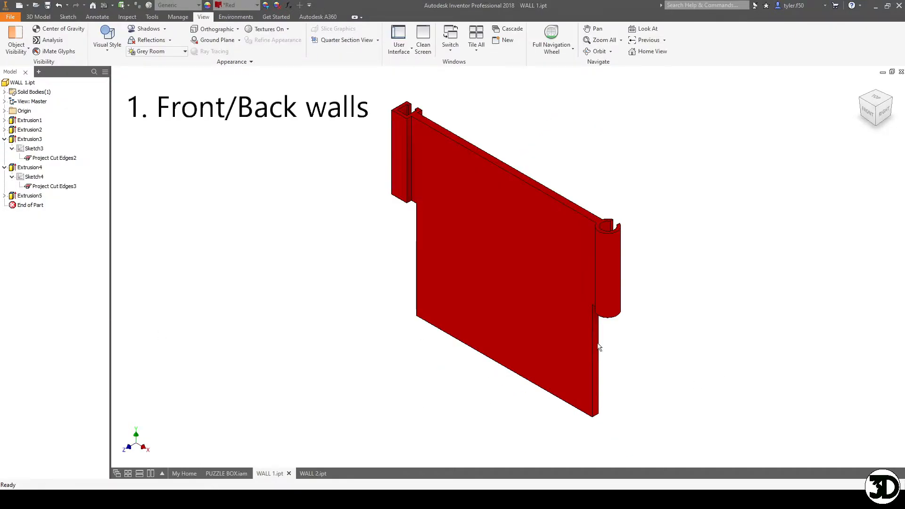
- Inspect the front wall part, and return to the PUZZLE BOX.iam assembly to examine the orange pillar's lower end beside the wall
key(F4)
drag(375, 315, 485, 317)
click(222, 473)
key(F4)
drag(578, 297, 565, 247)
scroll(443, 330, down, 5)
key(F4)
drag(515, 320, 534, 311)
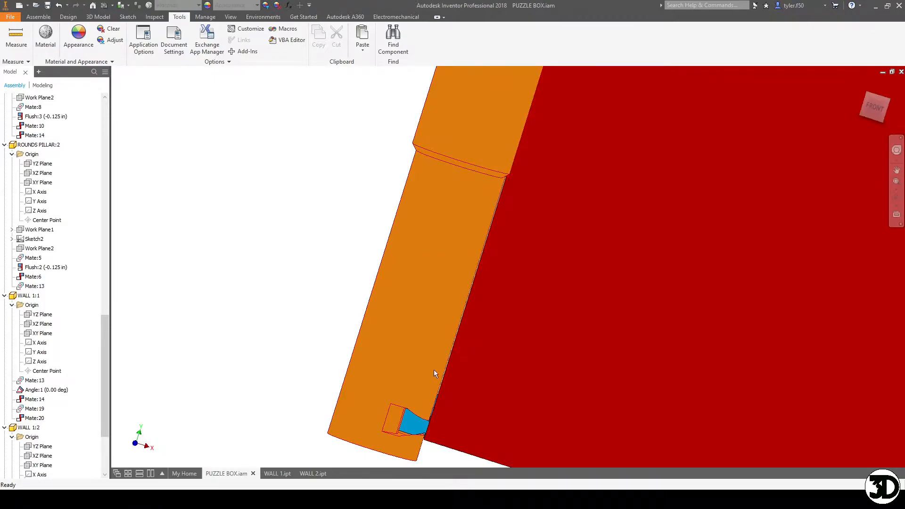
key(F4)
drag(529, 178, 390, 335)
- Switch to WALL 1.ipt and inspect the square and round connectors along its side edges
click(279, 473)
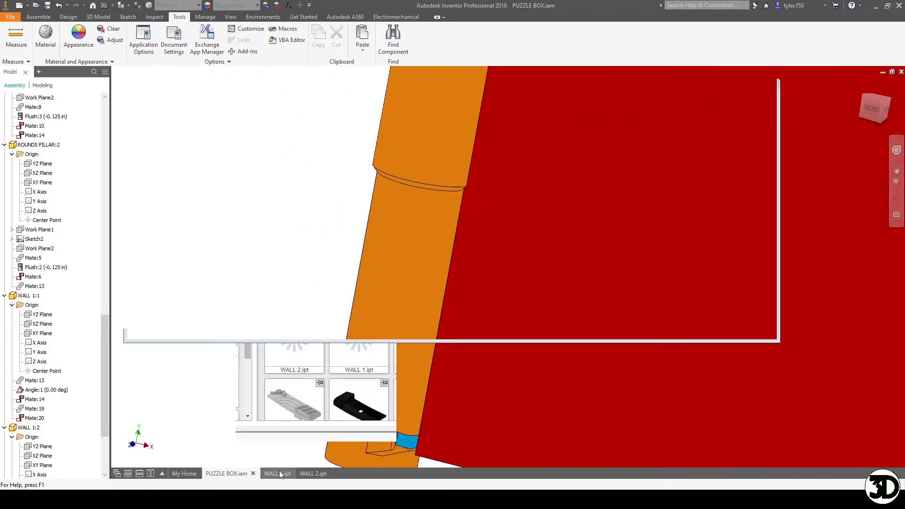
scroll(560, 209, up, 3)
key(F4)
drag(569, 230, 579, 158)
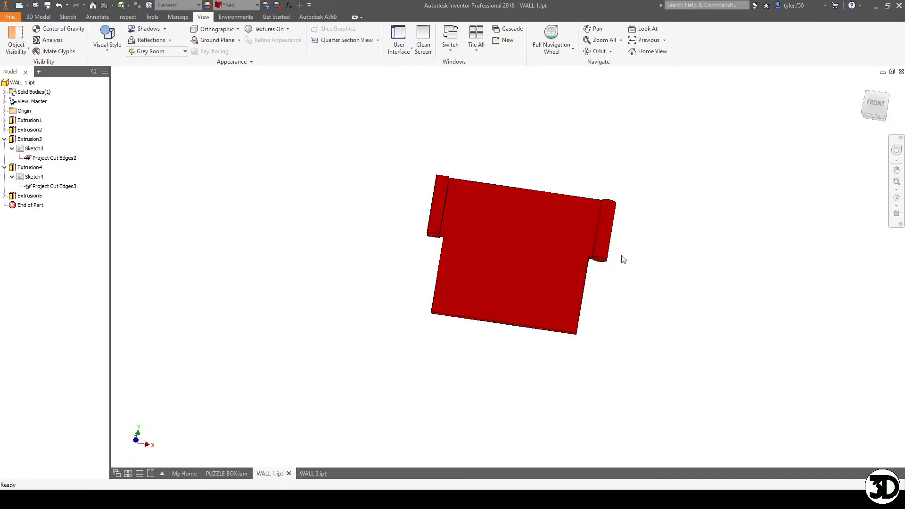
key(F4)
drag(588, 234, 515, 284)
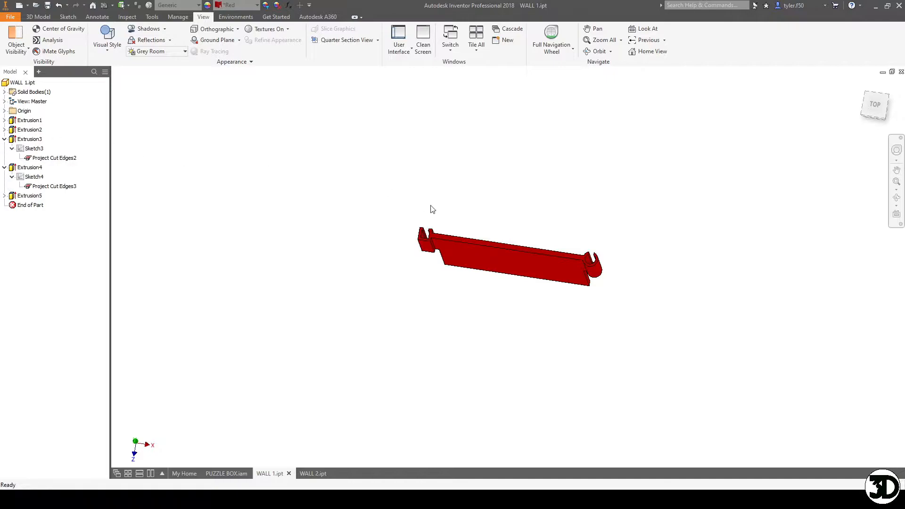
scroll(418, 250, up, 4)
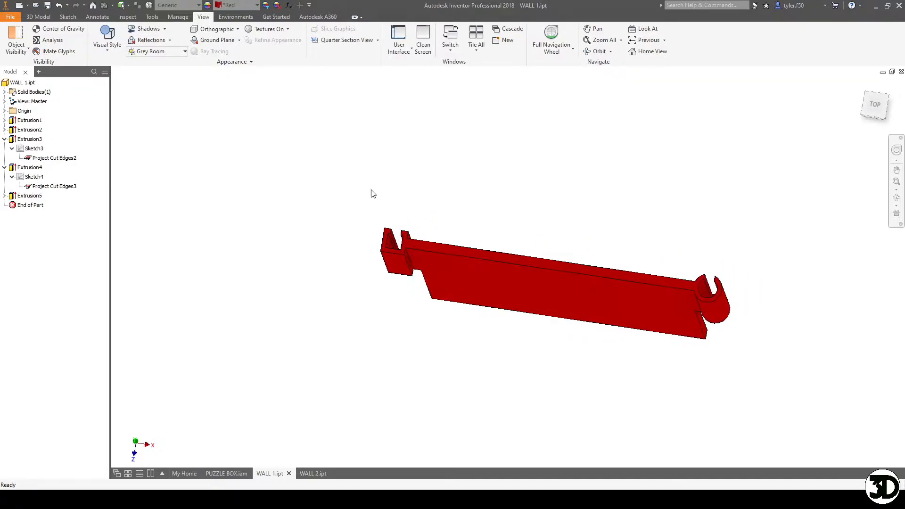
- Return to PUZZLE BOX.iam and inspect the square and round corner joints of the front wall from above
click(229, 472)
scroll(433, 283, down, 5)
shift+middle_drag(561, 165, 517, 288)
scroll(440, 248, up, 6)
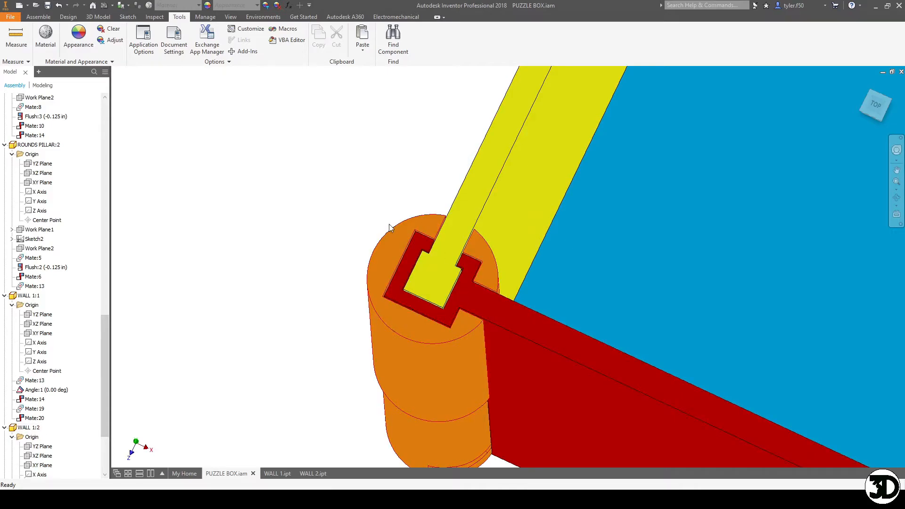
scroll(542, 322, down, 5)
middle_drag(827, 428, 600, 213)
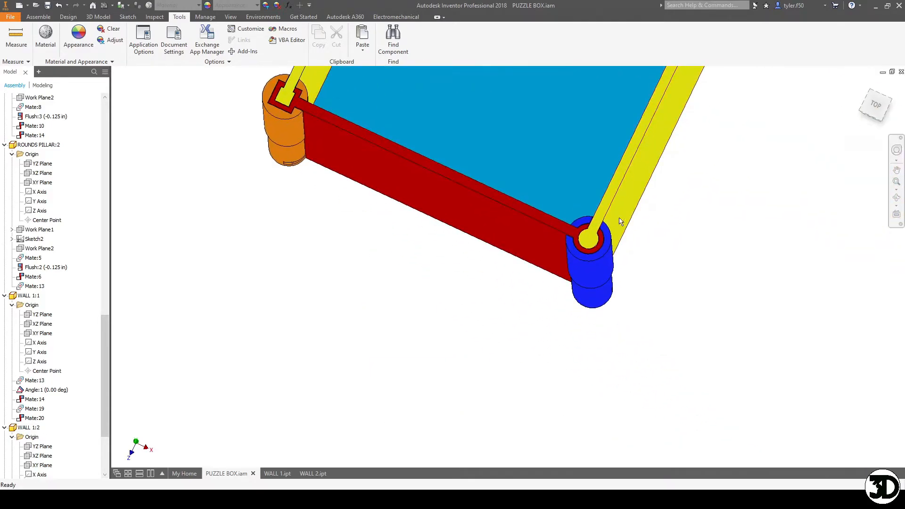
scroll(631, 230, up, 5)
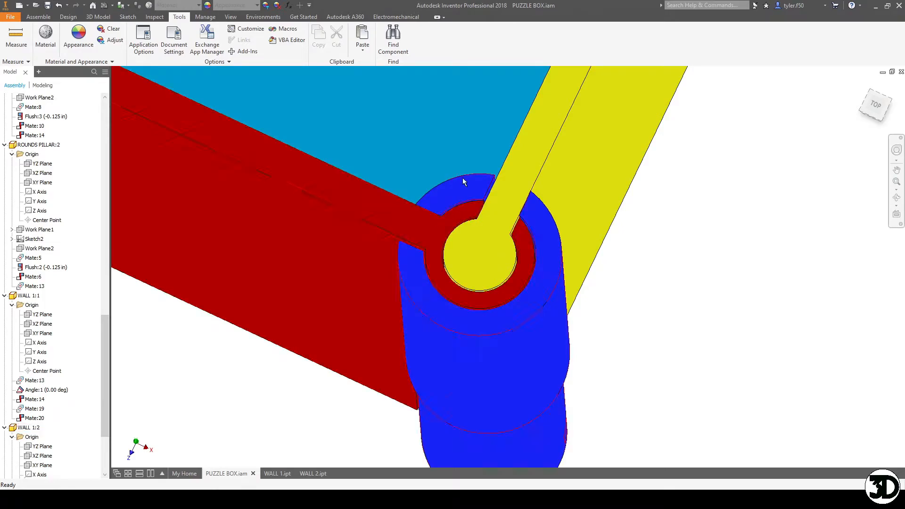
- Review the sketch behind Extrusion2 in WALL 1.ipt against the wall body and close the sketch
click(277, 473)
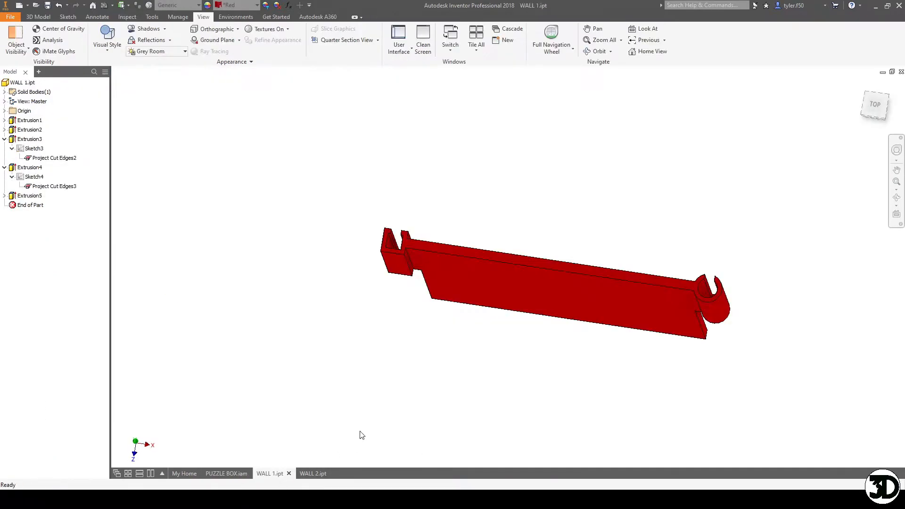
click(22, 130)
right_click(23, 131)
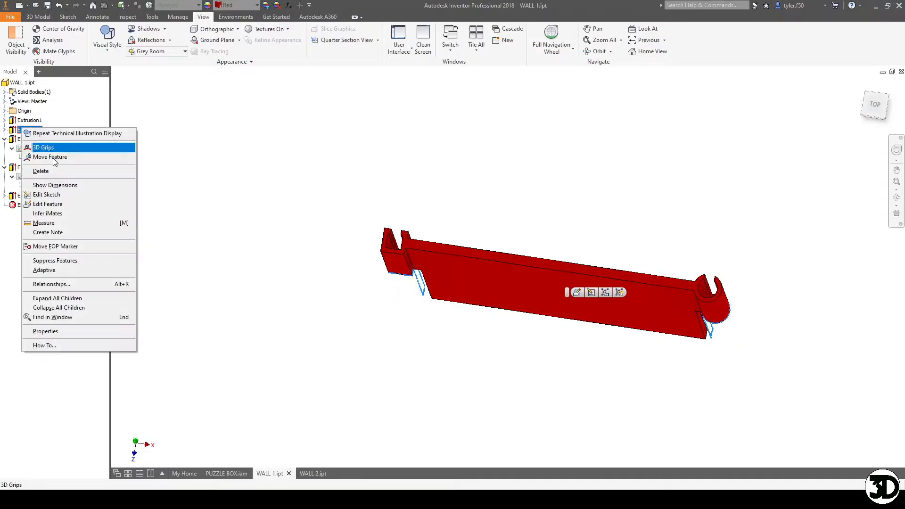
click(57, 192)
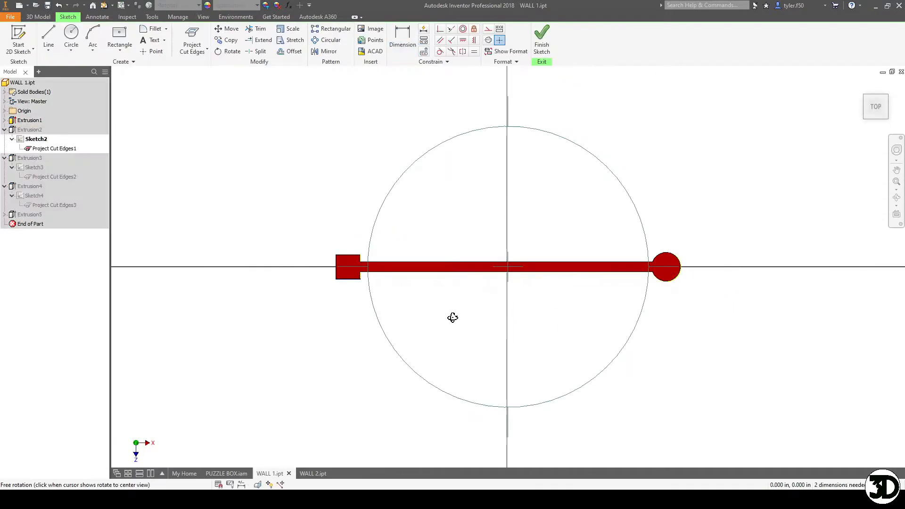
shift+middle_drag(452, 317, 440, 234)
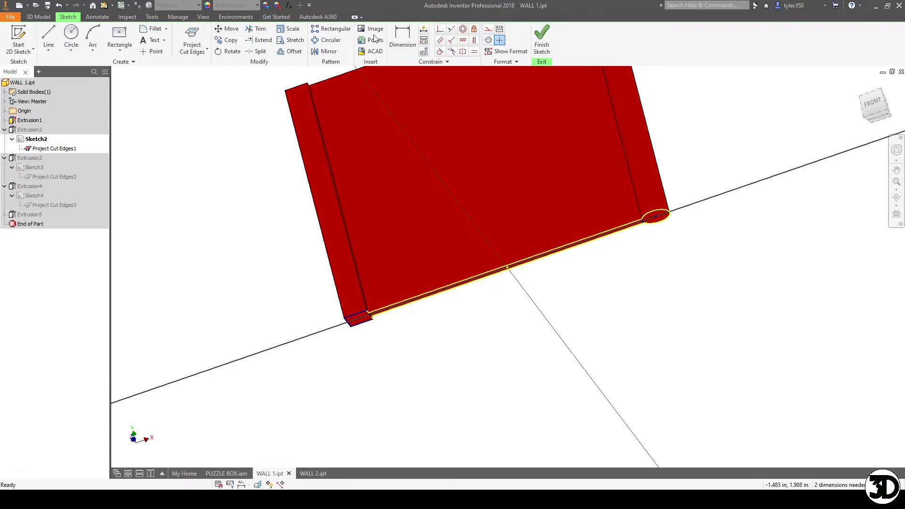
click(542, 37)
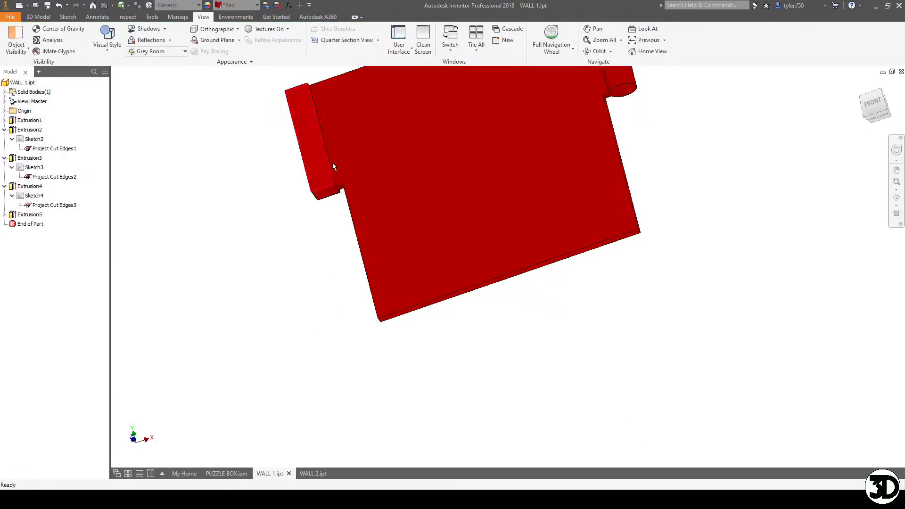
- Review the square channel in the Extrusion3 sketch, check the expression of its upper offset dimension, and close the sketch
click(30, 159)
right_click(30, 159)
click(70, 225)
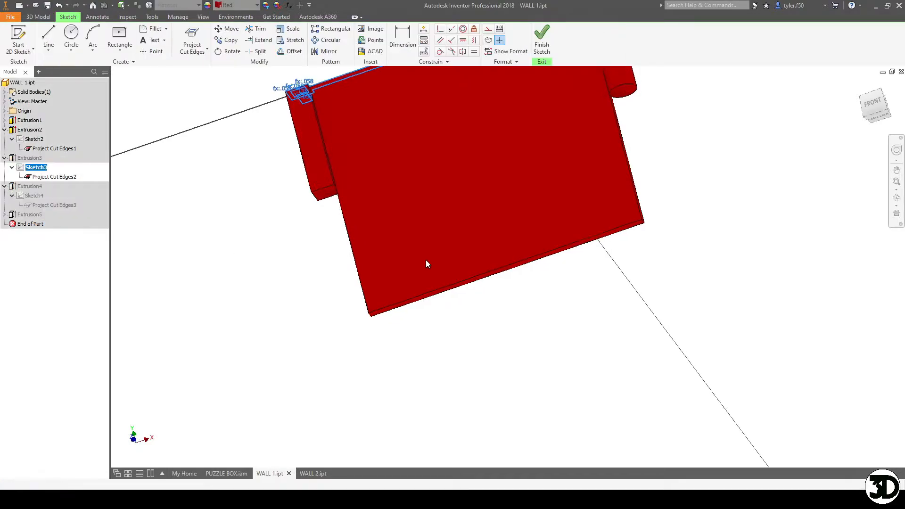
click(872, 108)
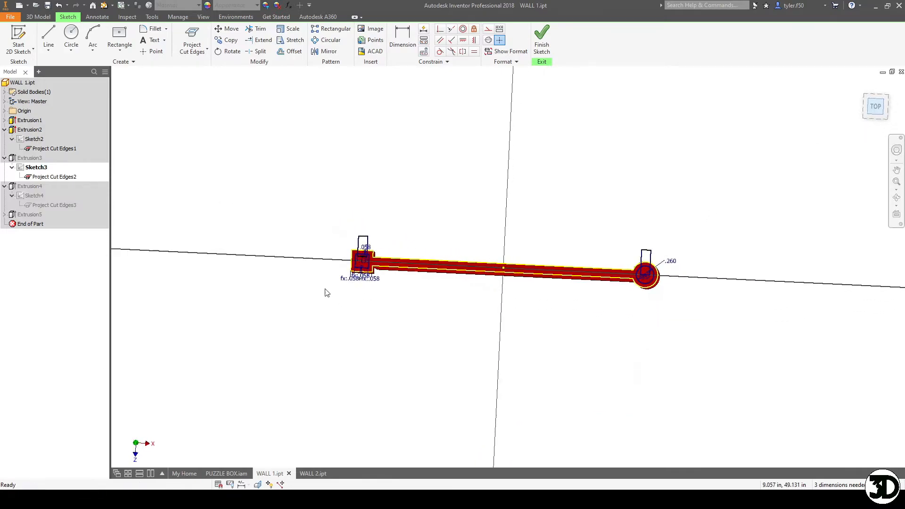
scroll(369, 278, up, 5)
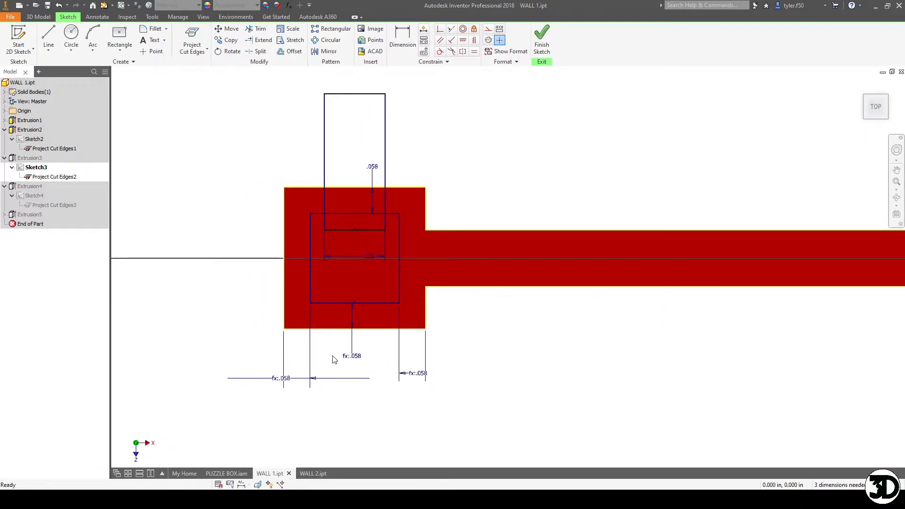
double_click(374, 170)
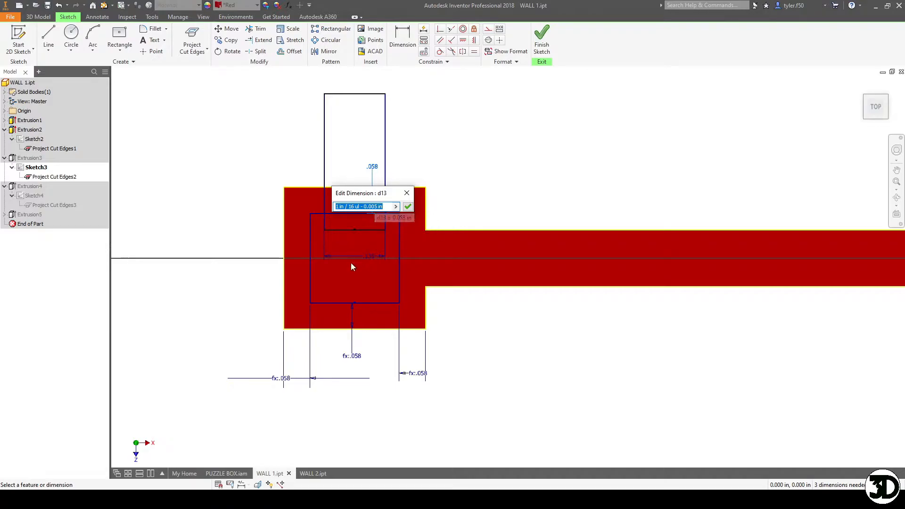
click(408, 207)
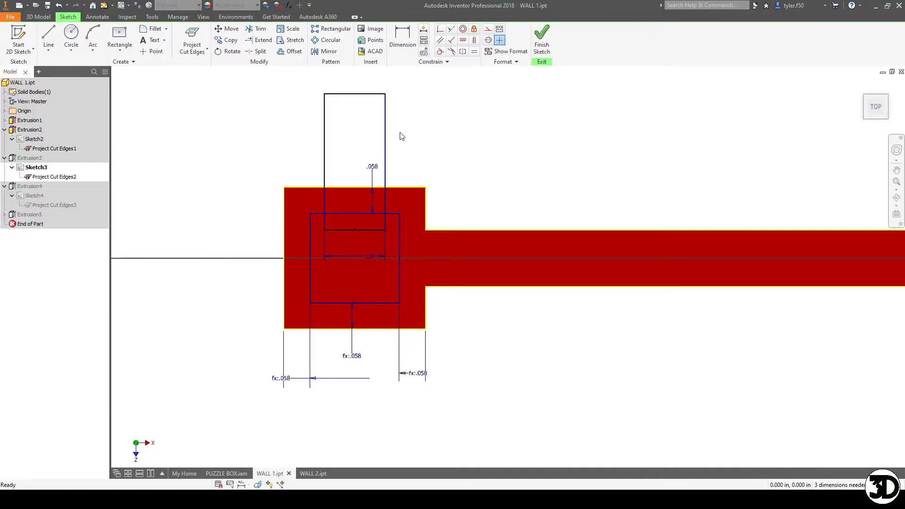
click(541, 52)
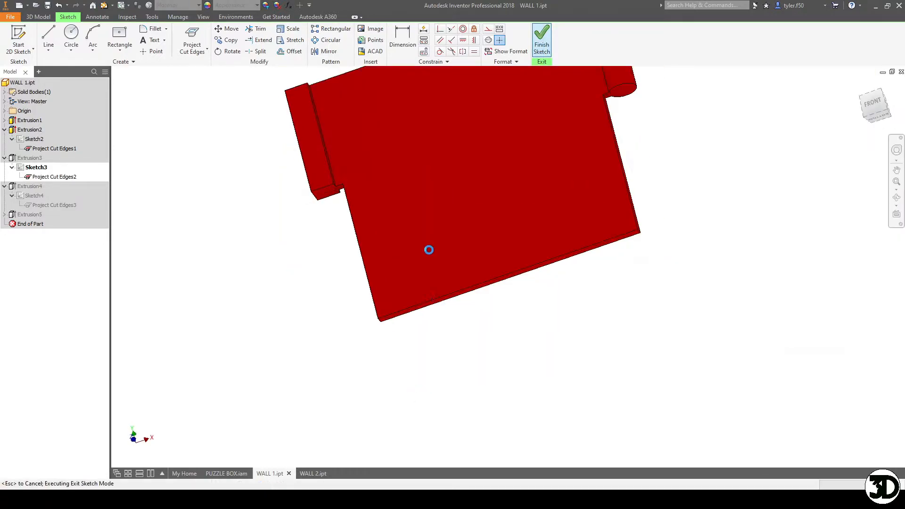
- Inspect the square connector's channel and its closed lower end on the red wall
scroll(434, 259, up, 3)
shift+middle_drag(448, 269, 477, 348)
scroll(330, 271, down, 6)
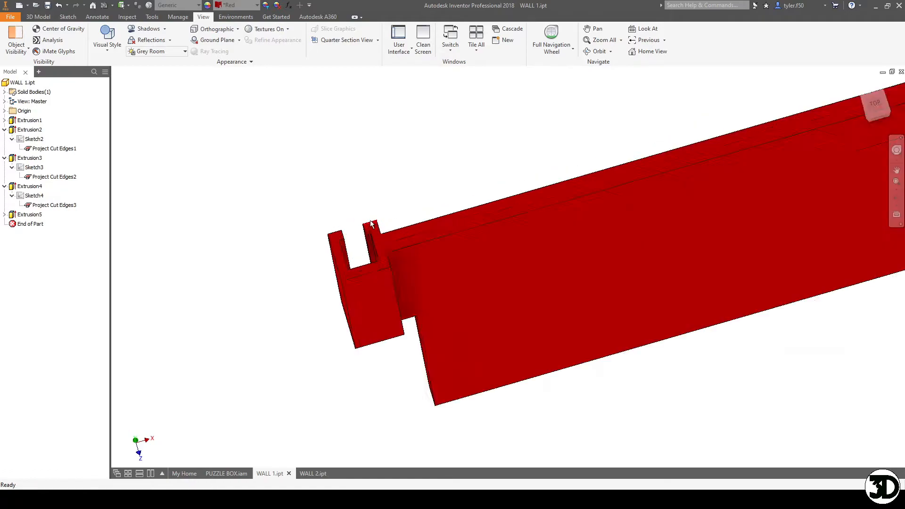
shift+middle_drag(488, 256, 503, 323)
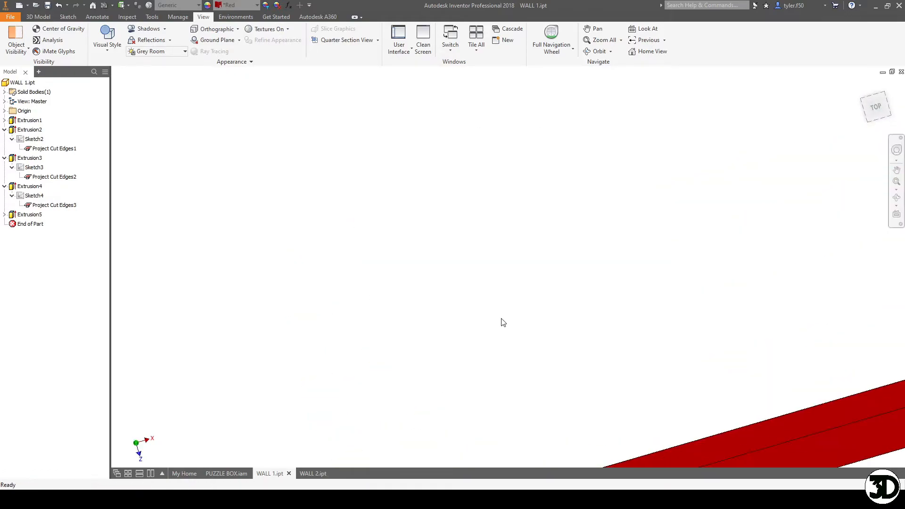
middle_drag(500, 389, 470, 152)
shift+middle_drag(427, 293, 481, 338)
middle_drag(480, 338, 451, 51)
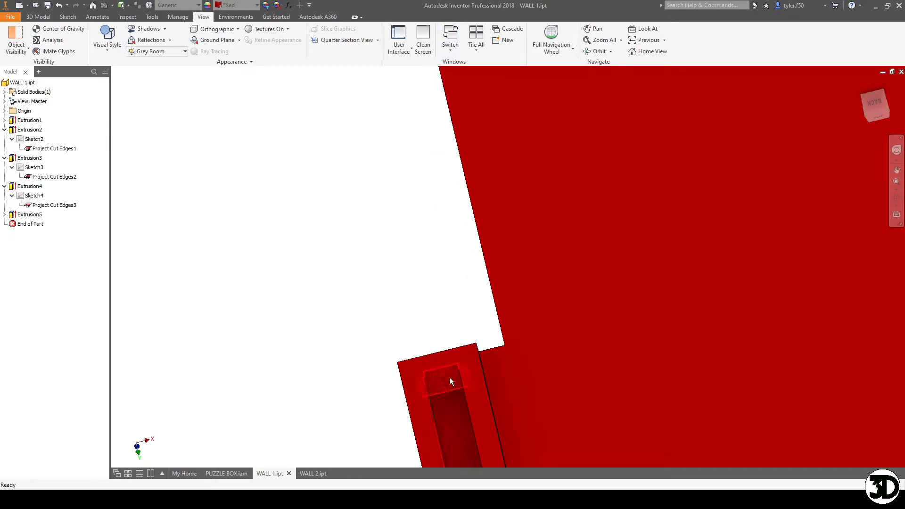
scroll(442, 373, up, 5)
middle_drag(442, 373, 384, 287)
- Inspect the round connector's channel and both faces of the red wall
shift+middle_drag(497, 351, 545, 289)
scroll(579, 247, down, 3)
shift+middle_drag(579, 244, 528, 250)
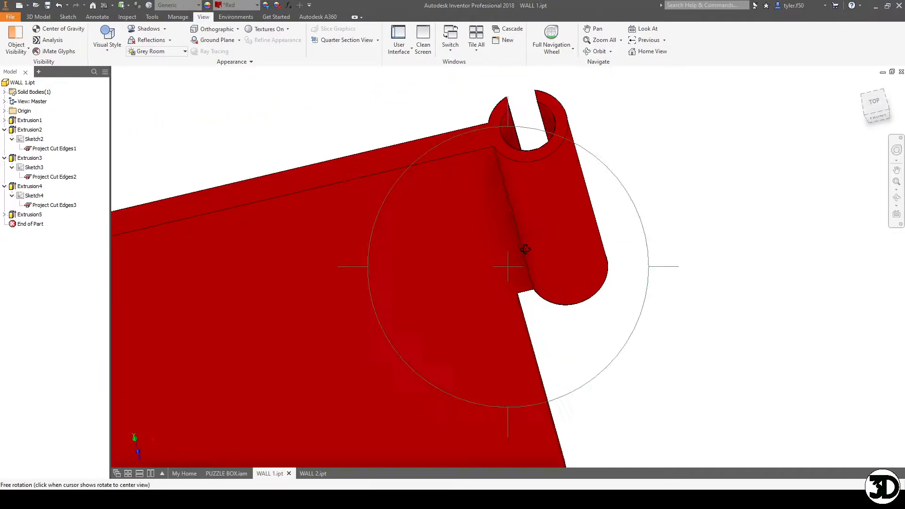
scroll(528, 250, up, 3)
shift+middle_drag(527, 282, 523, 226)
middle_drag(506, 223, 519, 134)
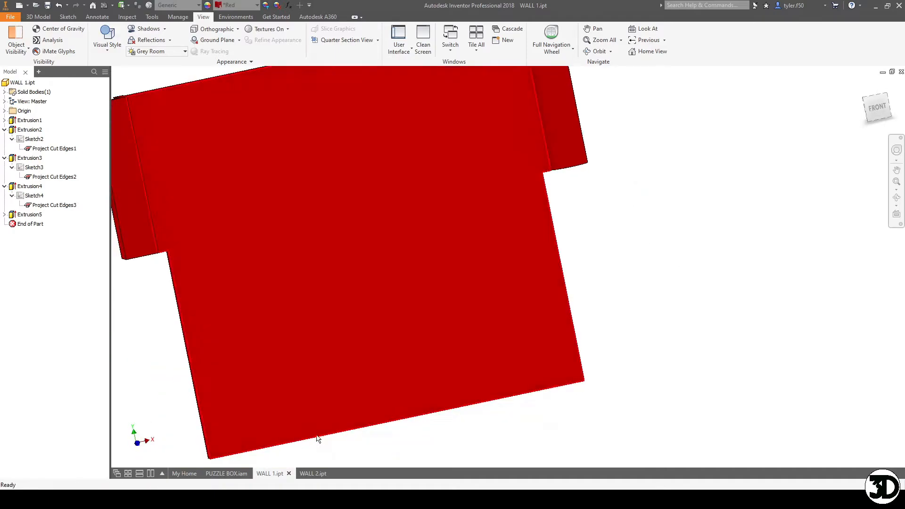
shift+middle_drag(448, 260, 459, 367)
shift+middle_drag(213, 238, 410, 267)
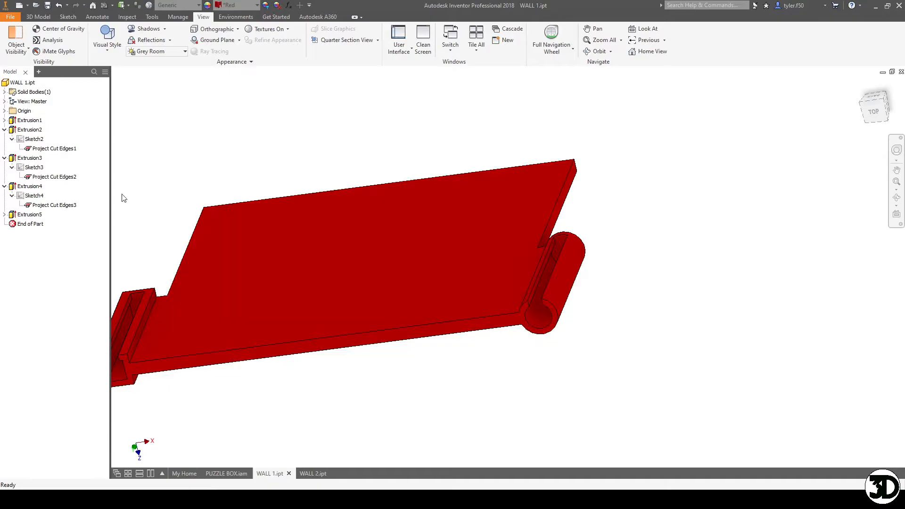
- Review the Extrusion4 sketch with the rectangles that trim both wall ends, and close the sketch
right_click(29, 187)
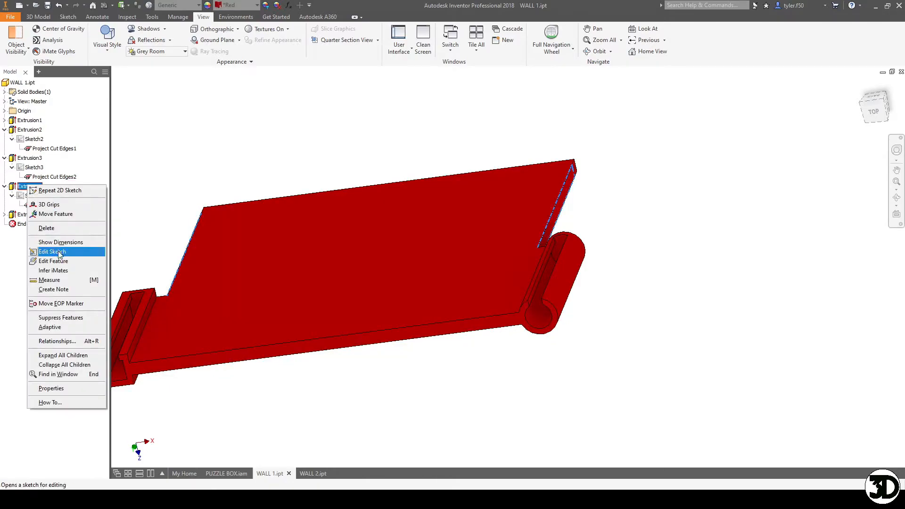
click(59, 251)
middle_drag(683, 302, 496, 267)
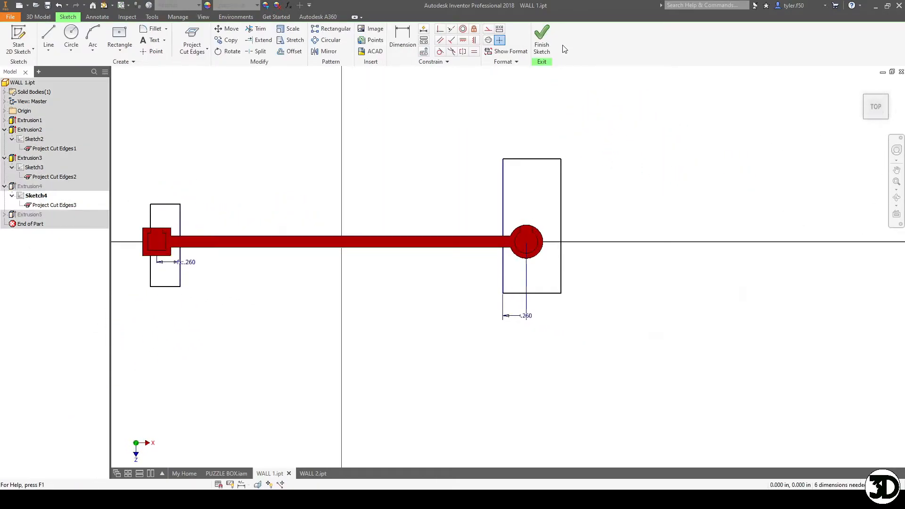
click(542, 40)
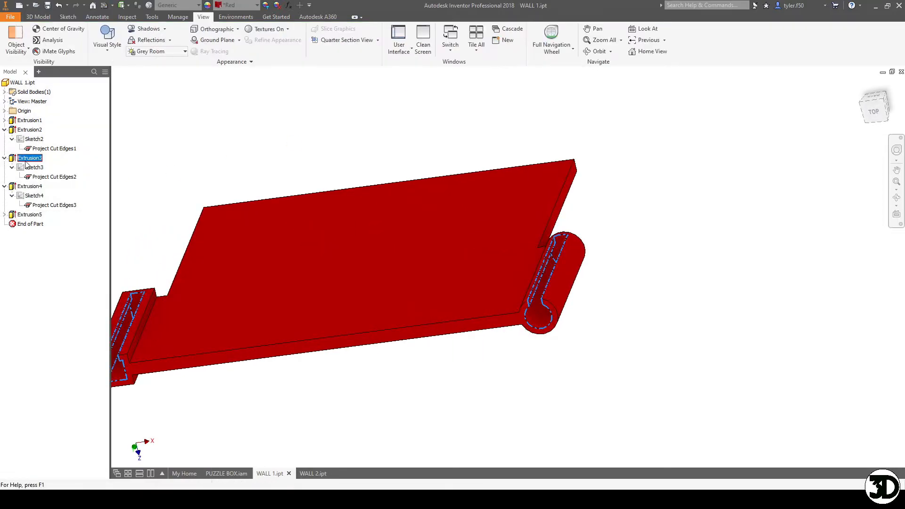
- Review the circle and slot for the round connector in the Extrusion3 sketch, and close the sketch
right_click(31, 167)
click(51, 228)
middle_drag(490, 245, 277, 228)
scroll(534, 238, up, 3)
scroll(535, 241, up, 2)
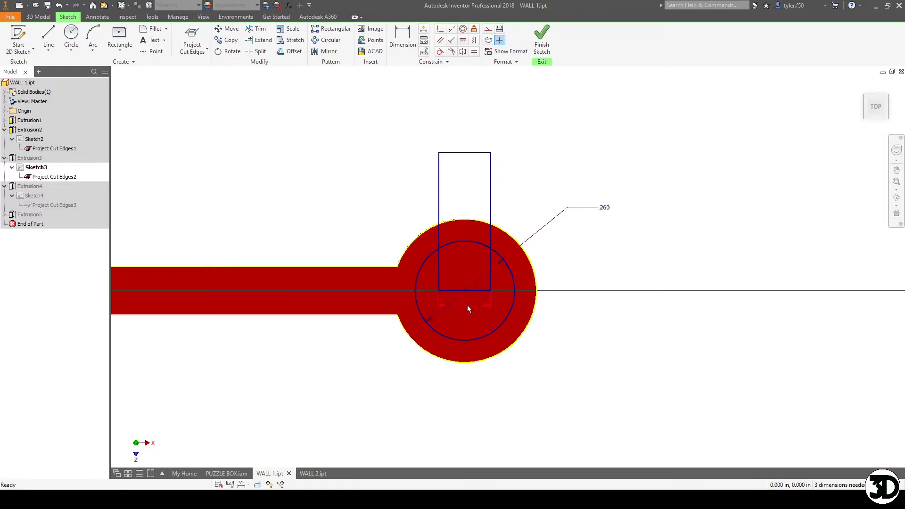
click(541, 39)
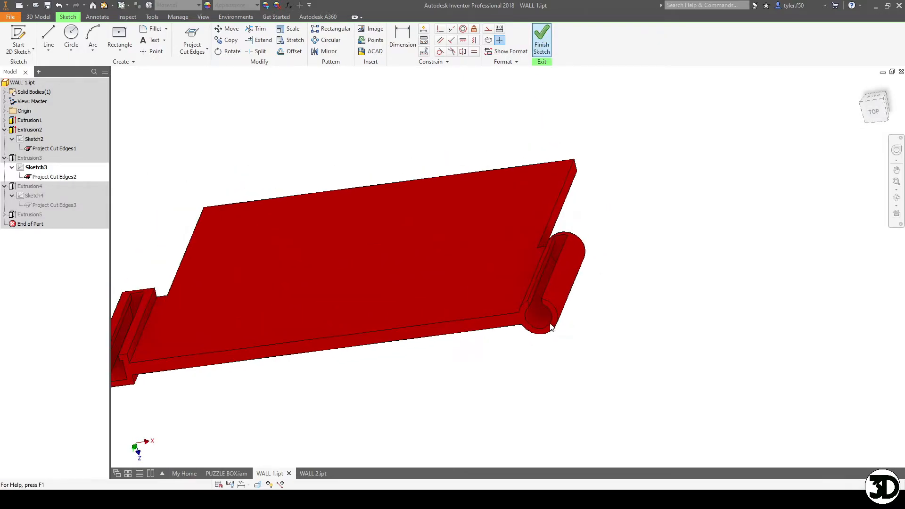
shift+middle_drag(248, 305, 518, 203)
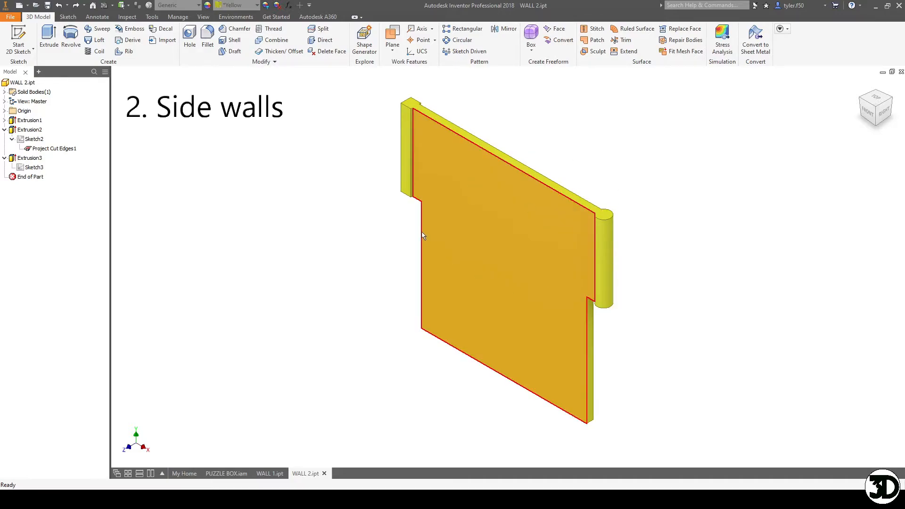
- Roll the yellow wall's history back to the plain Extrusion1 plate and compare it with the walls in the puzzle box assembly
key(F4)
drag(397, 264, 397, 286)
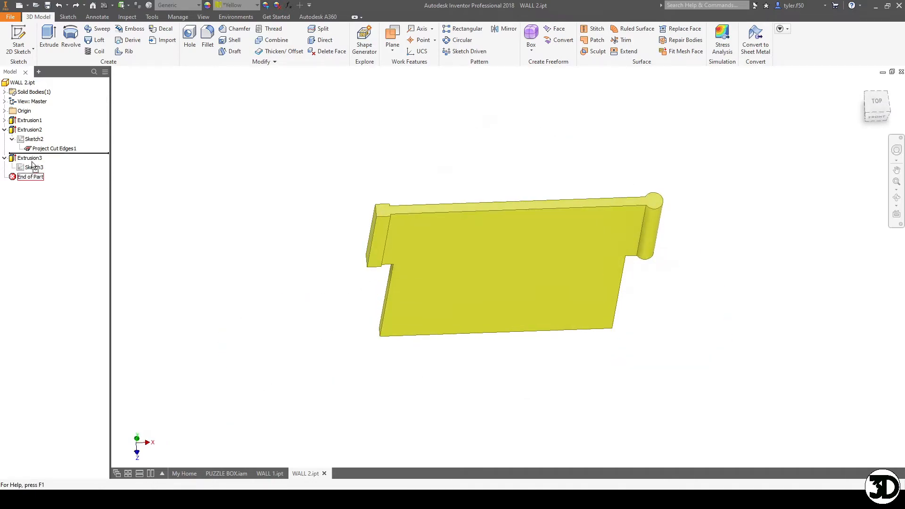
drag(33, 130, 34, 128)
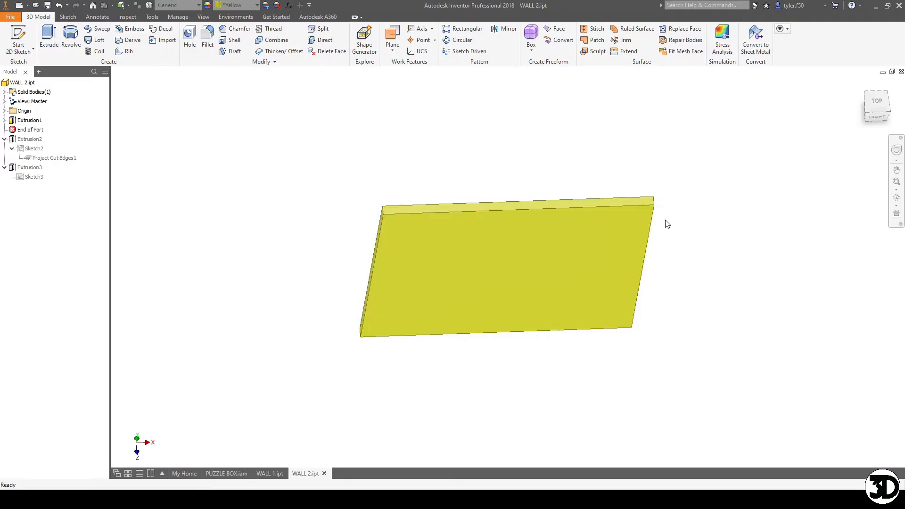
click(221, 473)
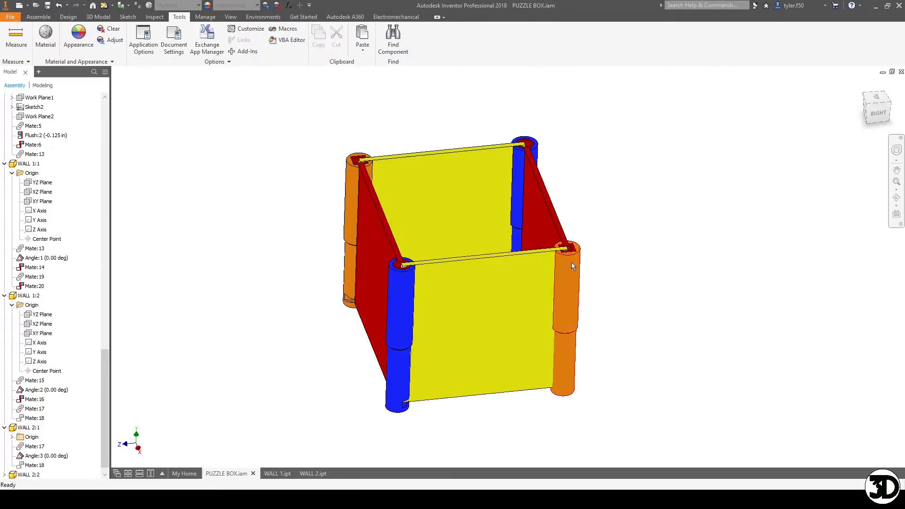
click(312, 473)
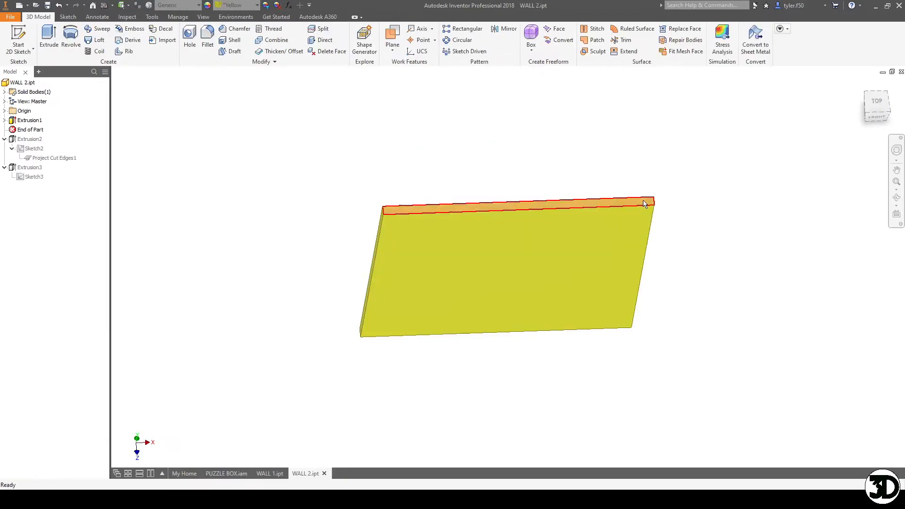
shift+middle_drag(511, 292, 513, 252)
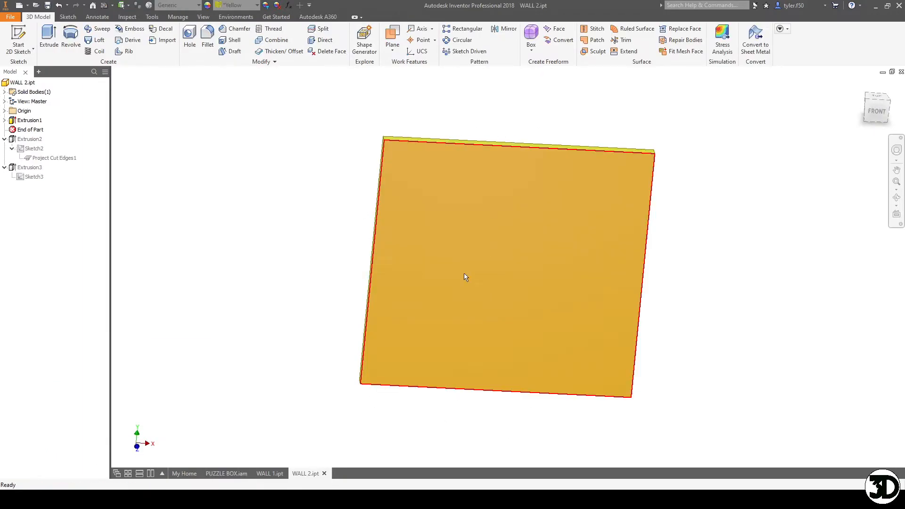
- Restore Extrusion2 on the yellow wall and review its sketch of the square and round connector profiles, closing the sketch
drag(30, 138, 30, 162)
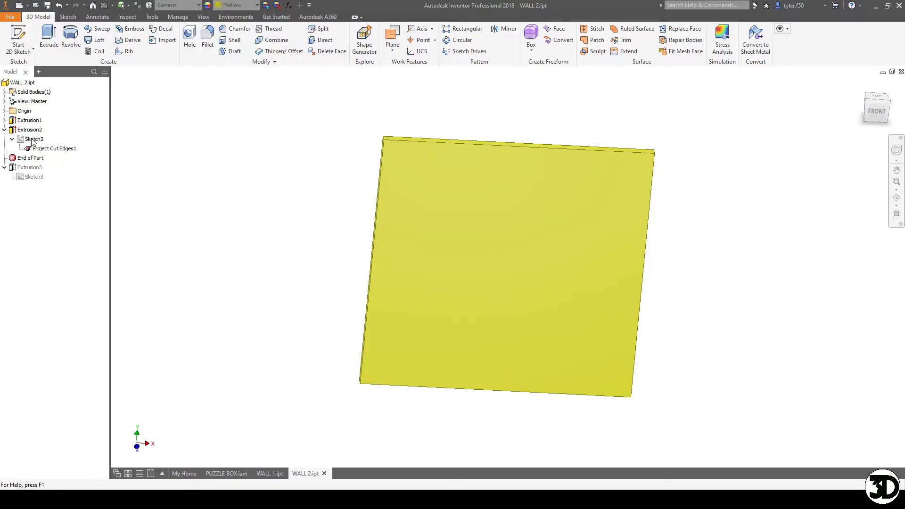
shift+middle_drag(387, 244, 398, 267)
right_click(34, 137)
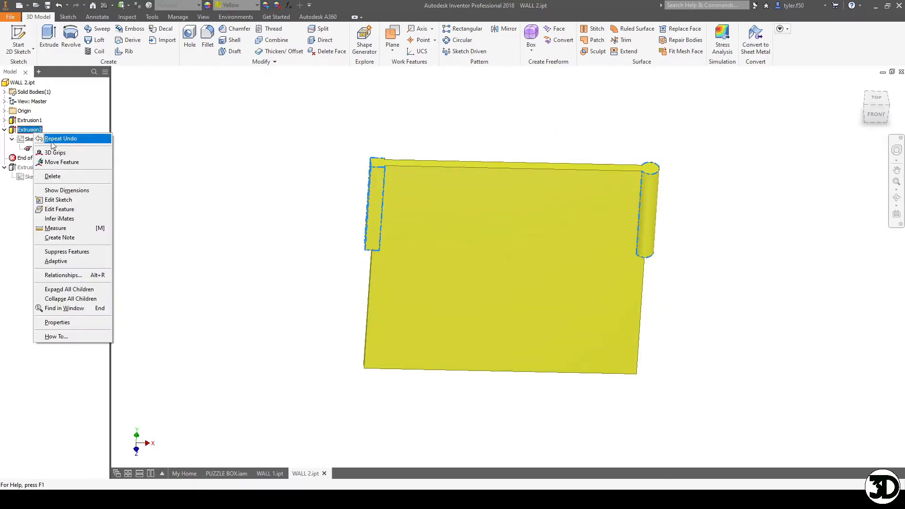
click(52, 199)
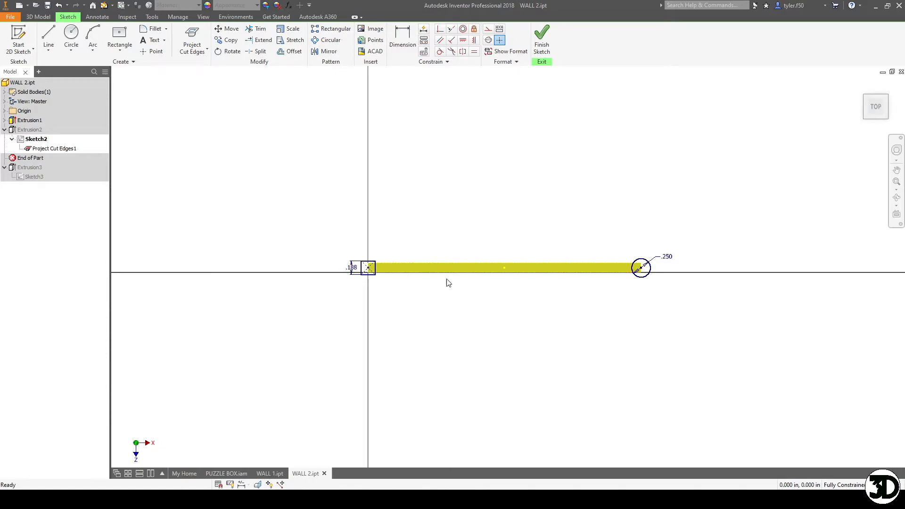
click(541, 38)
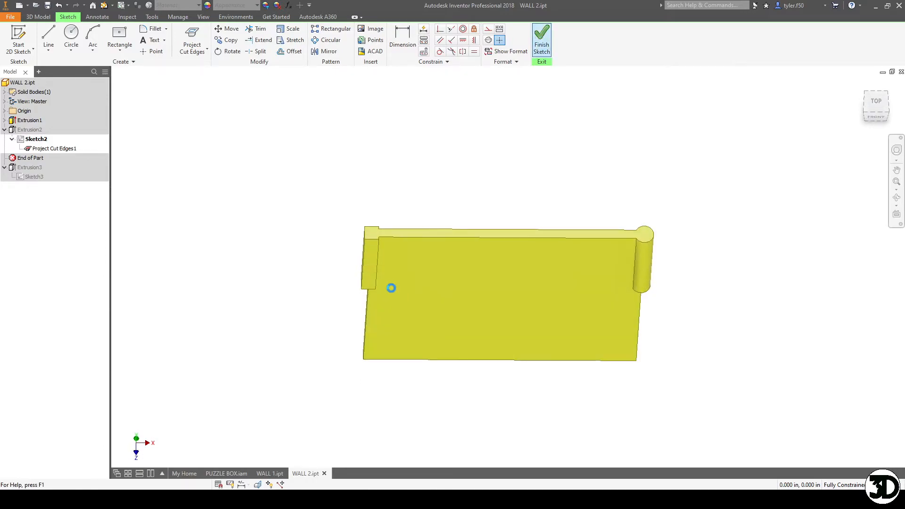
- In WALL 1.ipt, measure the distance from the red wall's top face to the floor of the round connector's channel
click(270, 473)
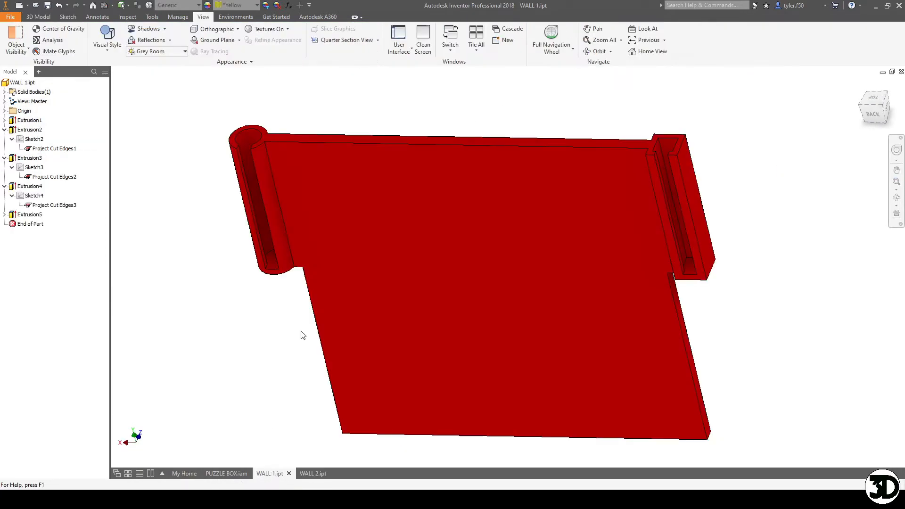
click(150, 17)
click(16, 37)
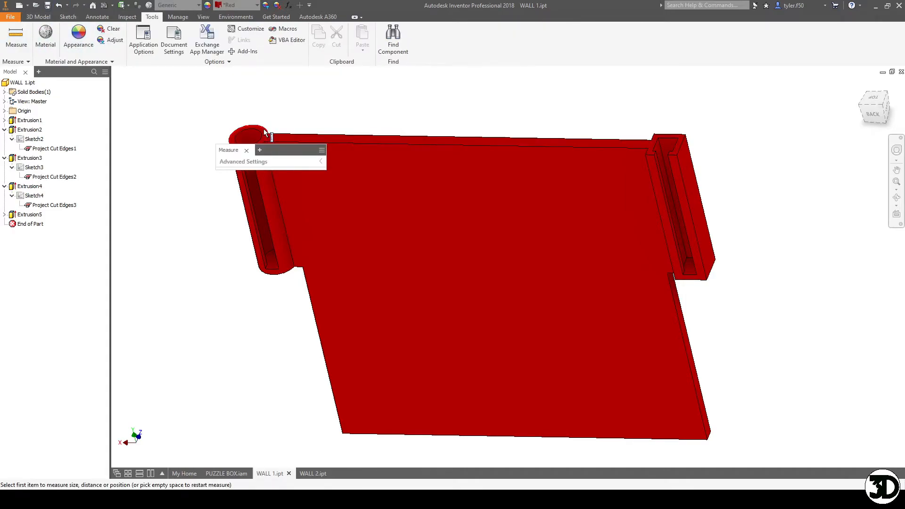
click(265, 134)
middle_drag(284, 236, 388, 191)
click(376, 213)
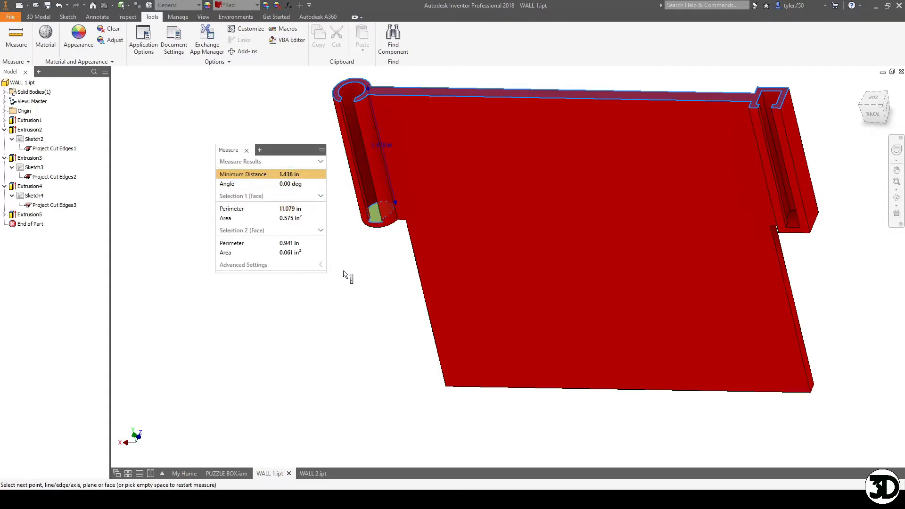
key(Escape)
- Restore Extrusion3 in WALL 2.ipt and review its end-trimming rectangles against the assembly, closing the sketch
click(309, 473)
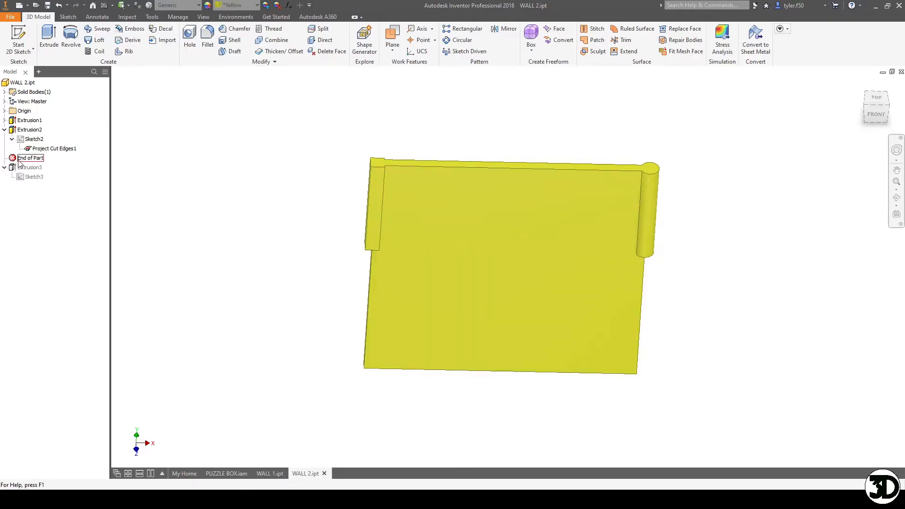
drag(19, 172, 19, 172)
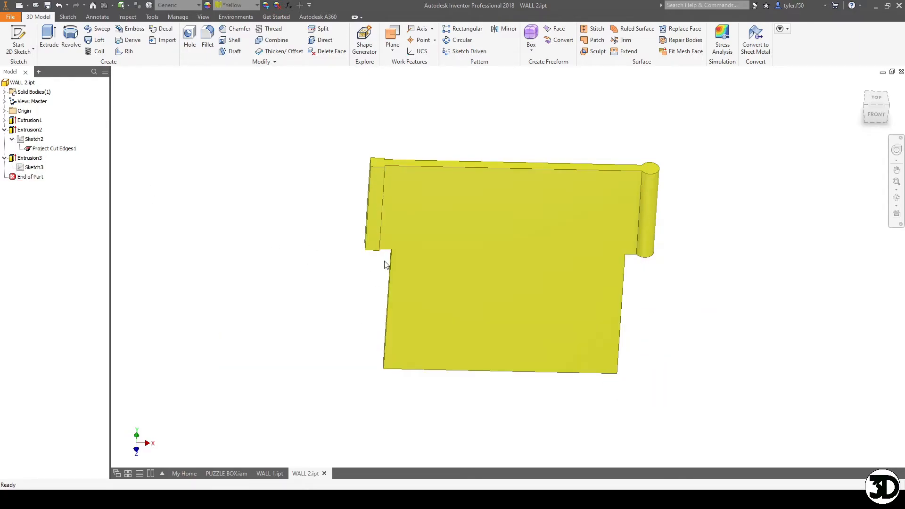
right_click(26, 159)
click(55, 240)
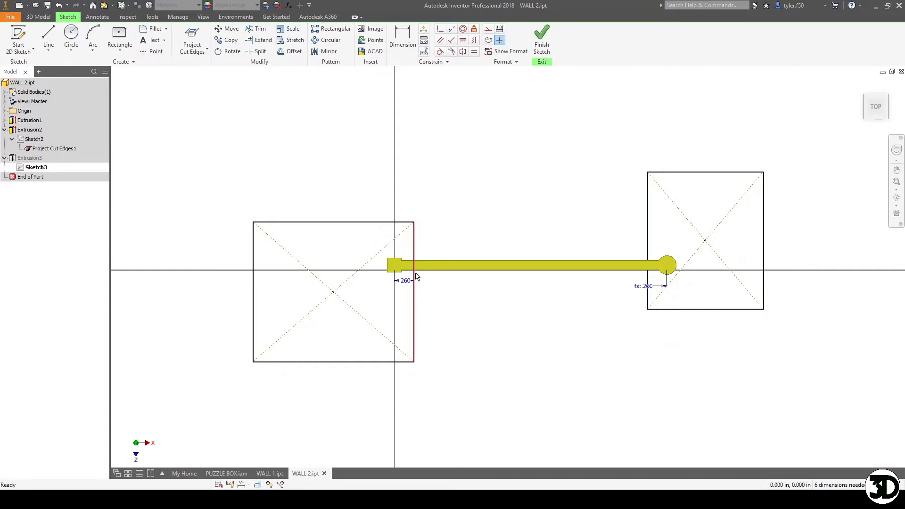
click(228, 473)
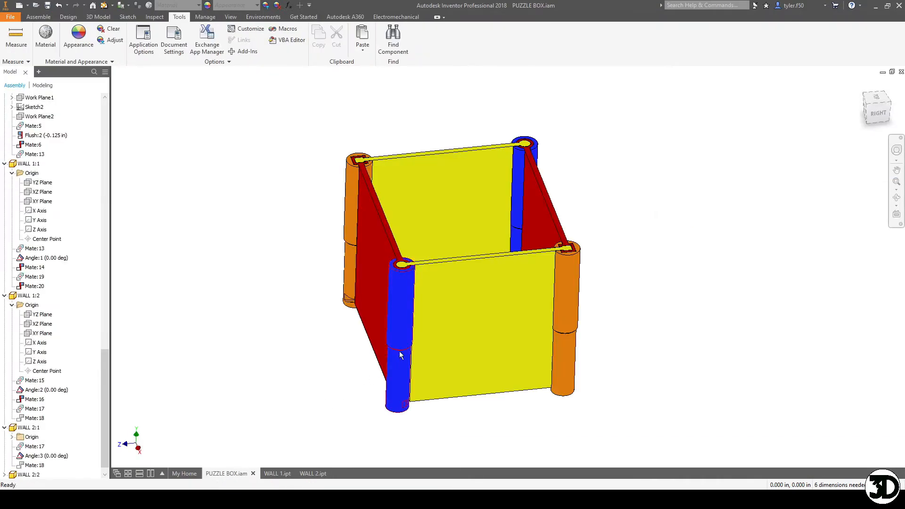
click(312, 473)
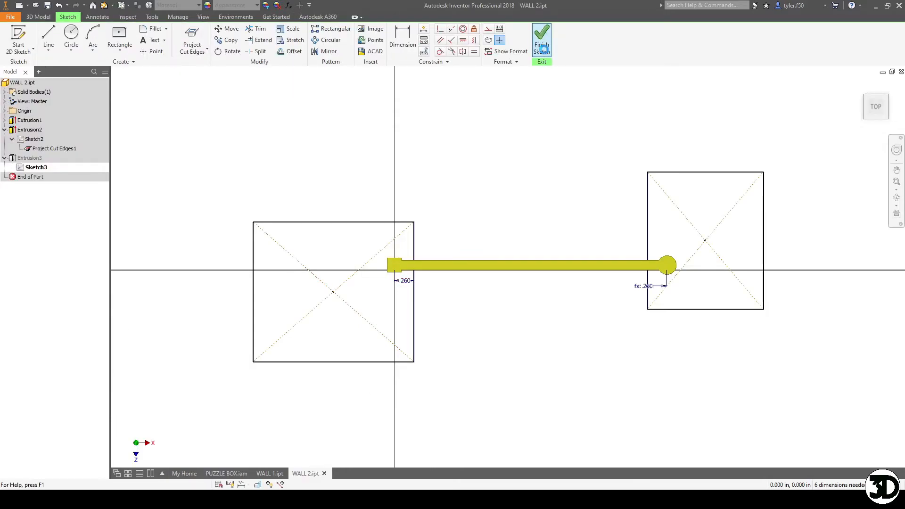
click(542, 48)
- Inspect the yellow wall's trimmed lower ends and how they clear the corner posts in the puzzle box assembly
key(F4)
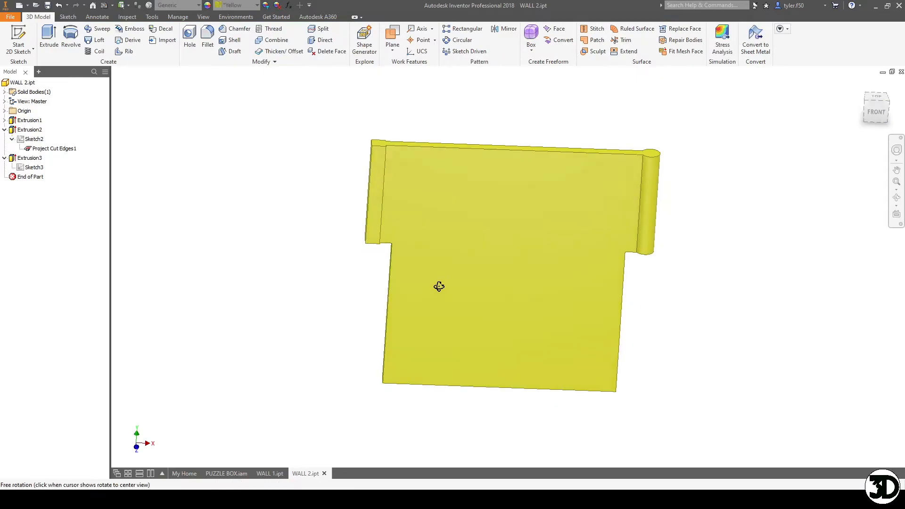
drag(439, 286, 379, 258)
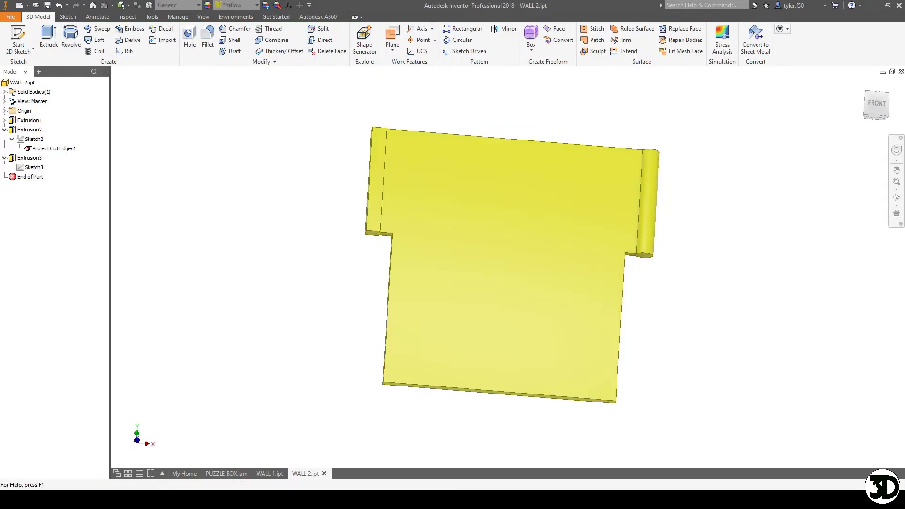
click(219, 472)
key(F4)
drag(434, 313, 469, 299)
scroll(374, 219, down, 5)
key(F4)
middle_drag(503, 390, 453, 307)
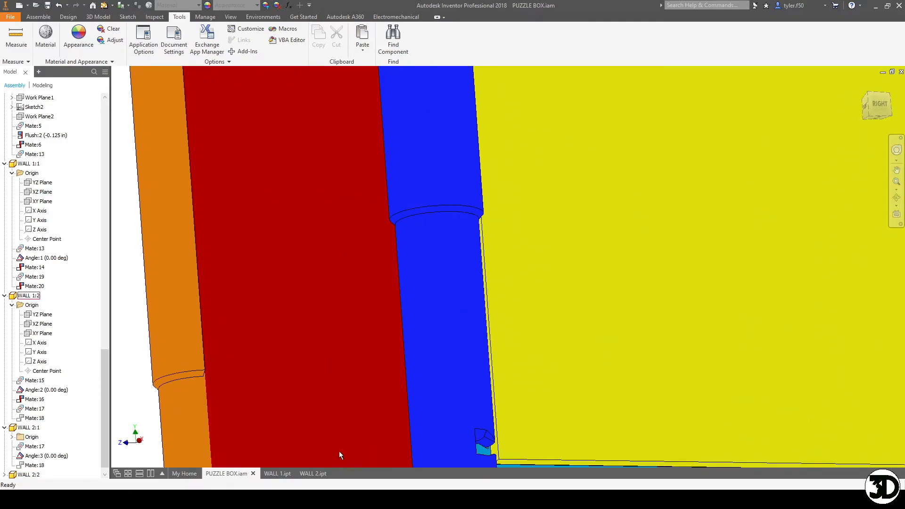
click(313, 473)
key(F4)
drag(445, 299, 503, 269)
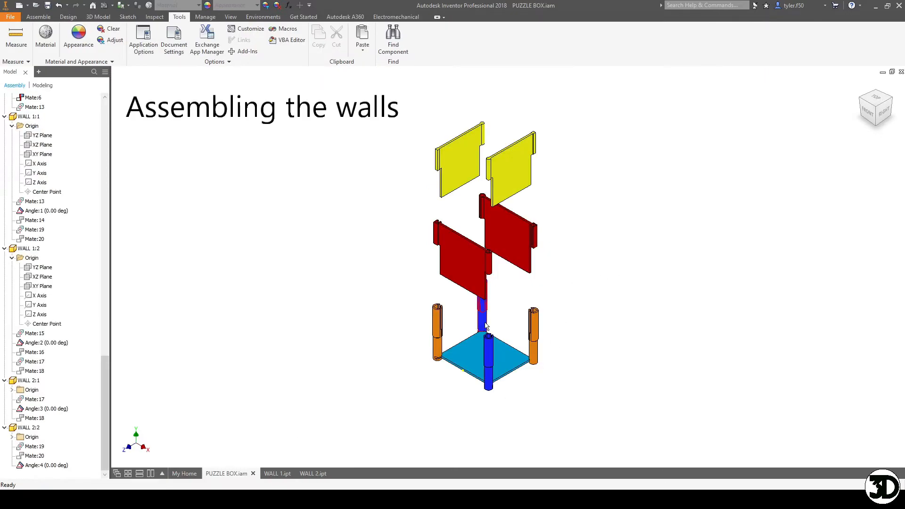
- In the exploded puzzle box assembly, slide yellow wall WALL 2:2 down into the red walls' channels and inspect the fit
middle_drag(624, 294, 692, 309)
shift+middle_drag(605, 278, 612, 303)
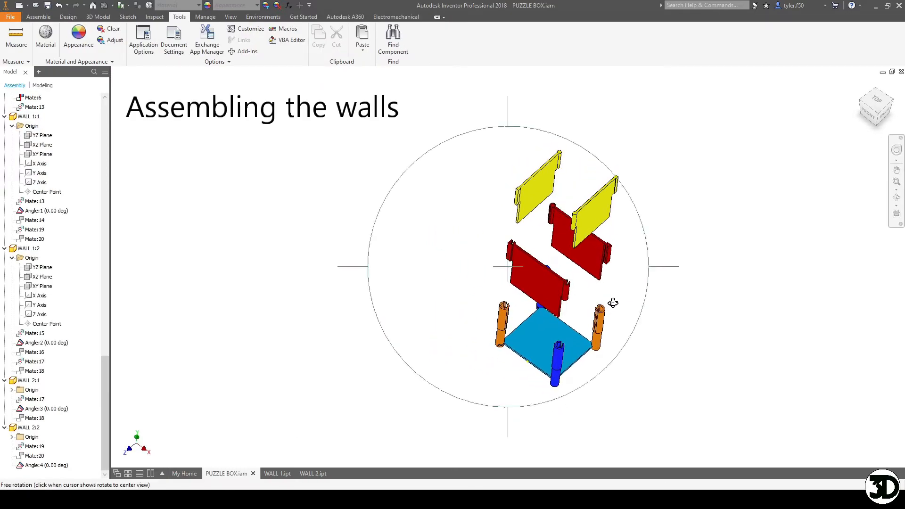
scroll(561, 230, down, 5)
scroll(486, 204, up, 4)
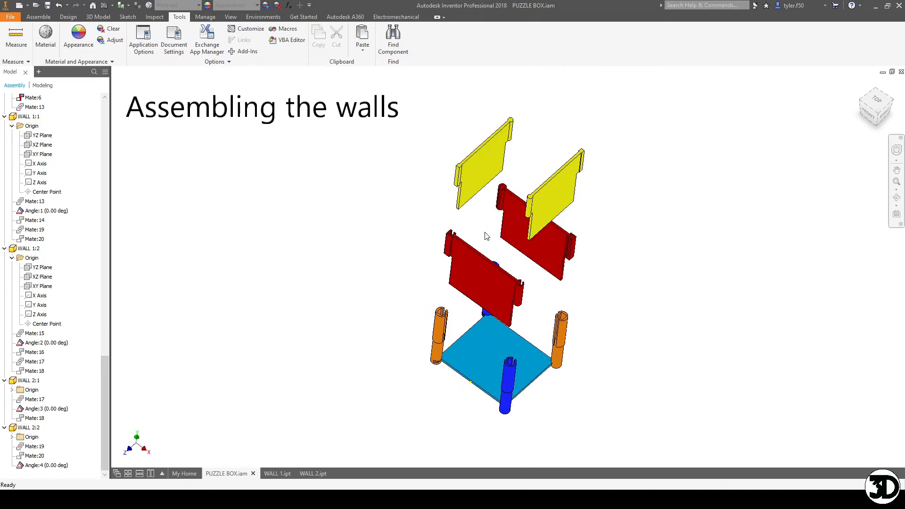
drag(486, 174, 485, 236)
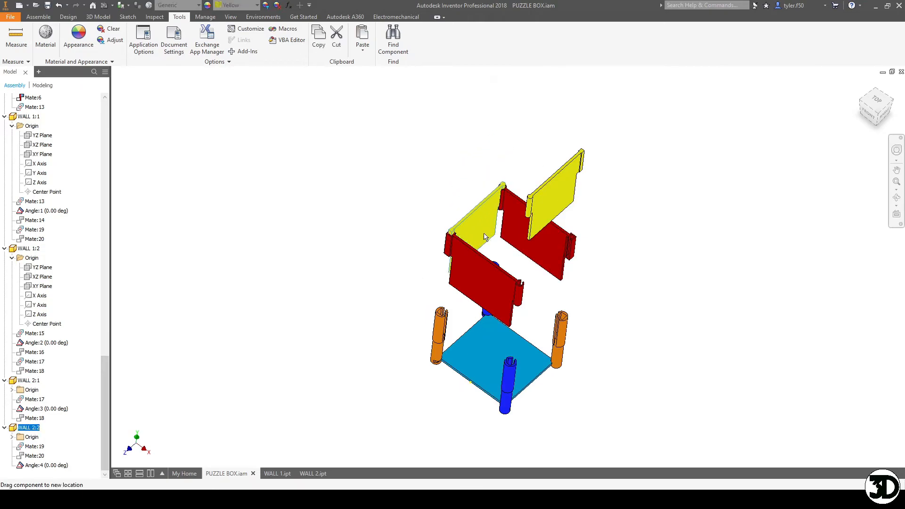
scroll(475, 238, down, 5)
drag(454, 196, 455, 197)
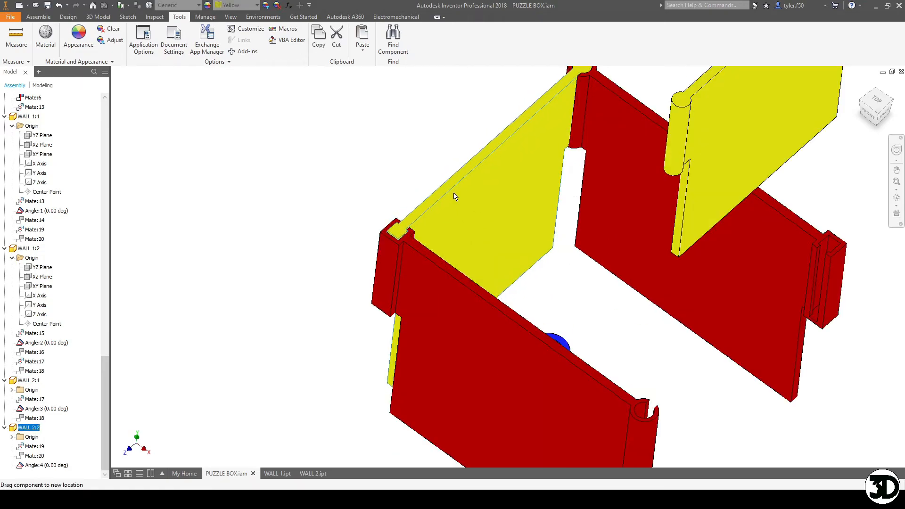
middle_drag(477, 193, 481, 174)
shift+middle_drag(480, 216, 602, 153)
shift+middle_drag(458, 228, 460, 303)
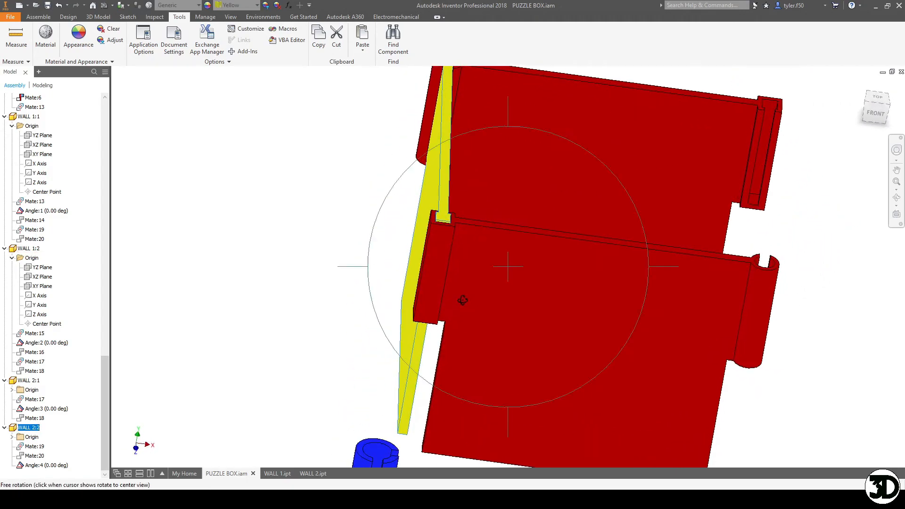
- Slide yellow wall WALL 2:1 down into the channels at the opposite ends of the red walls and view the joined walls
scroll(422, 283, up, 5)
drag(552, 158, 538, 281)
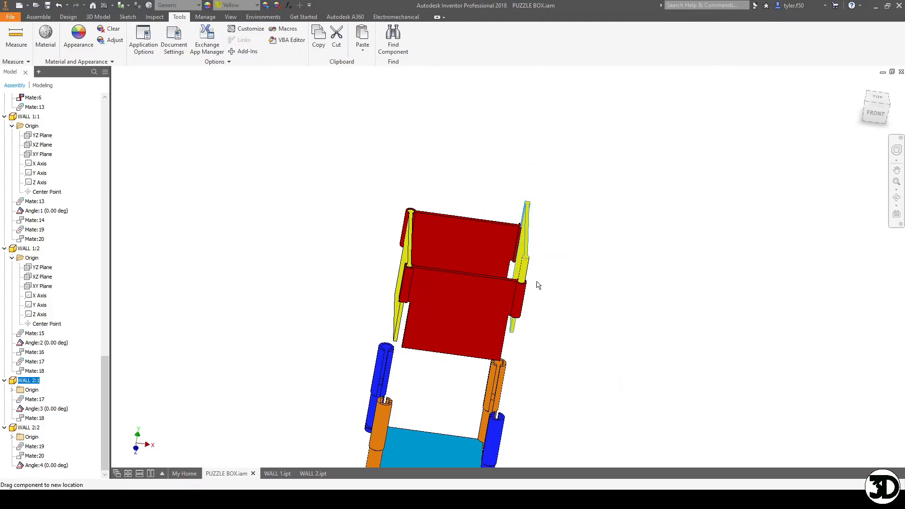
shift+middle_drag(536, 300, 398, 305)
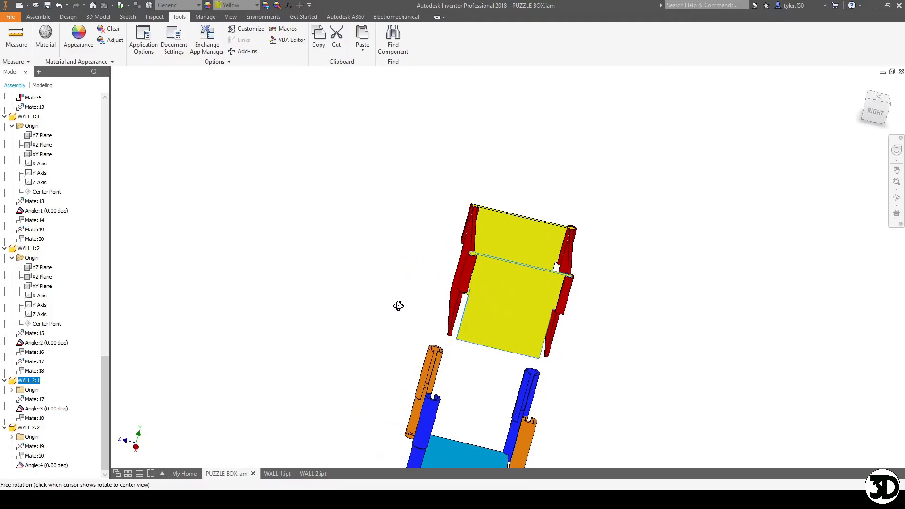
scroll(445, 411, down, 3)
scroll(519, 405, up, 3)
shift+middle_drag(496, 357, 483, 220)
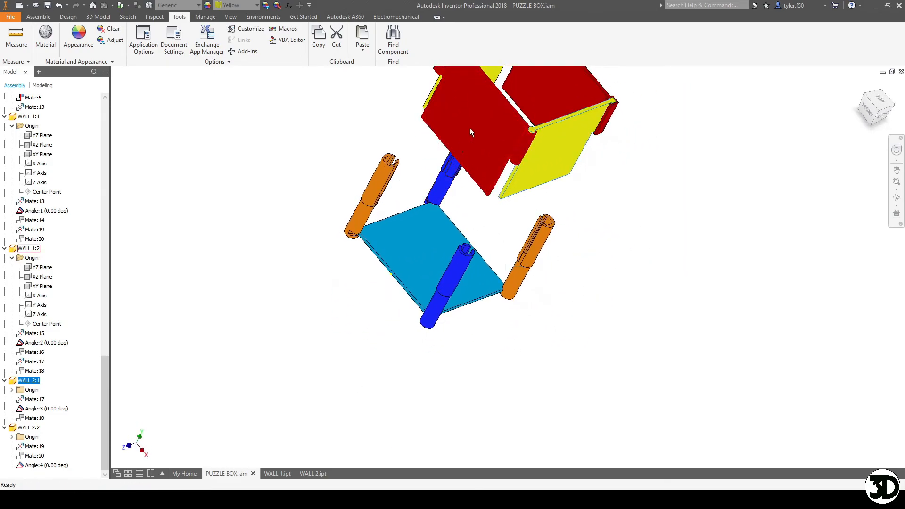
- Lower both red walls into the corner posts, followed by both yellow walls into the red walls' channels
drag(470, 128, 424, 256)
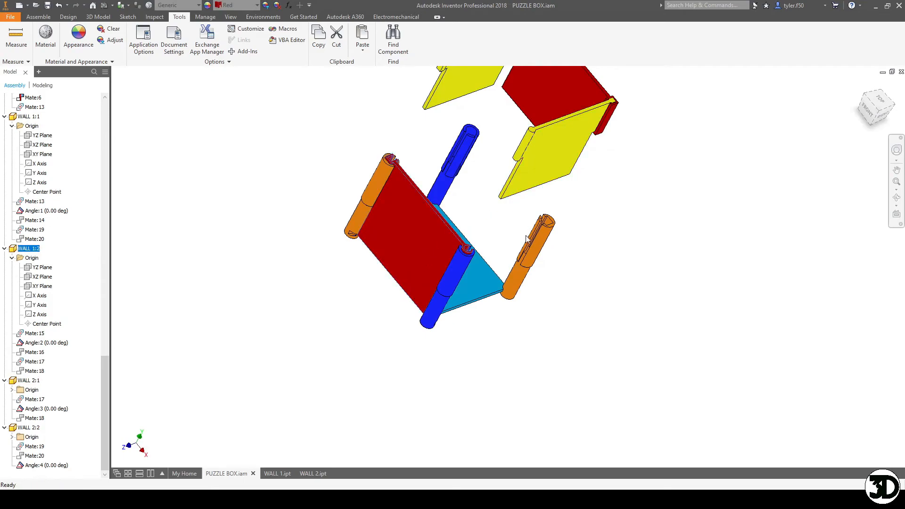
drag(557, 89, 492, 206)
key(F4)
drag(520, 263, 490, 244)
drag(546, 154, 537, 310)
drag(506, 108, 512, 250)
- Unsuppress Mate:20, Mate:18, Mate:16 and Mate:14 to seat the yellow and red walls at their final heights
key(F6)
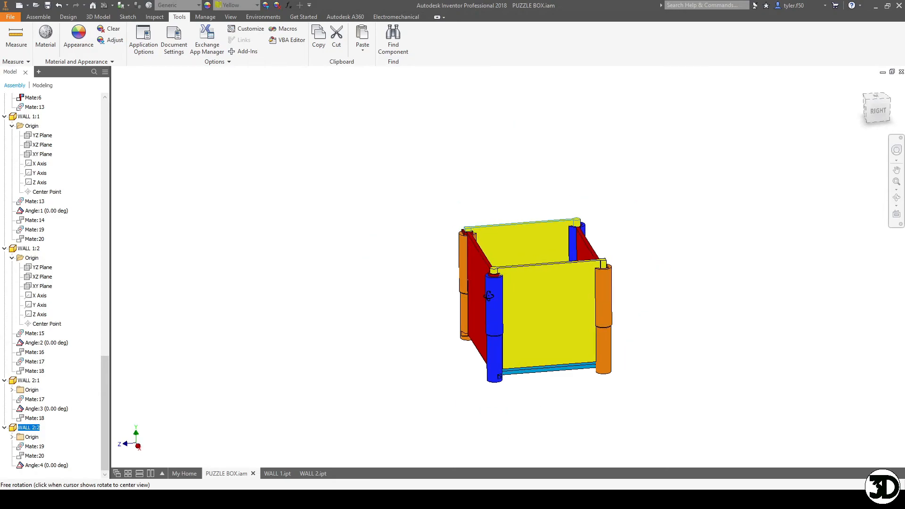
right_click(41, 457)
click(58, 400)
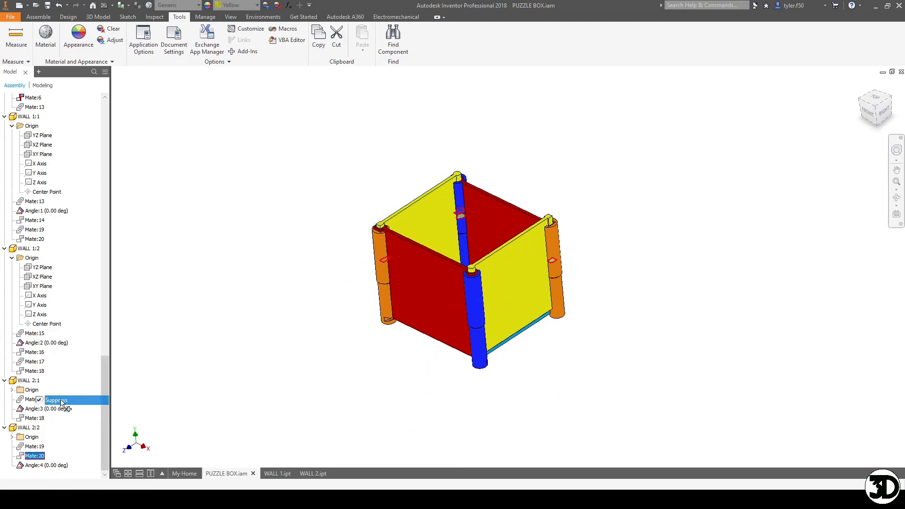
right_click(35, 418)
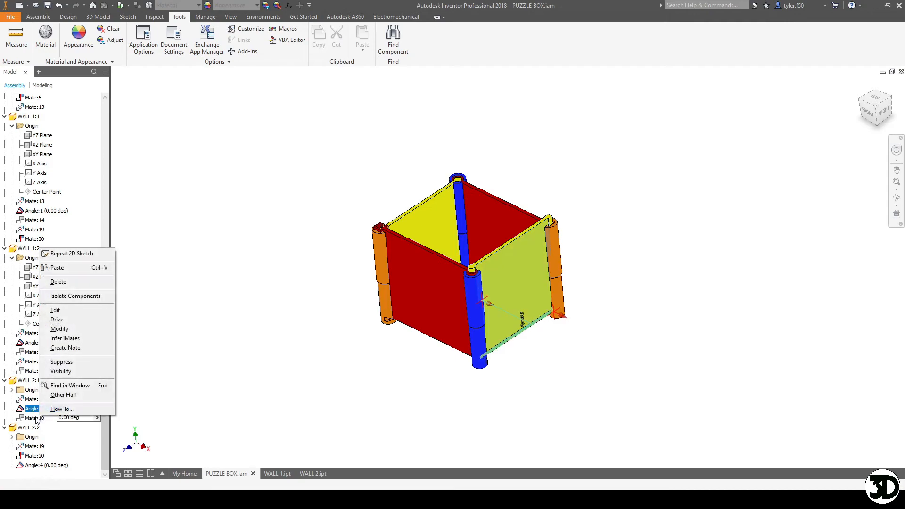
click(59, 364)
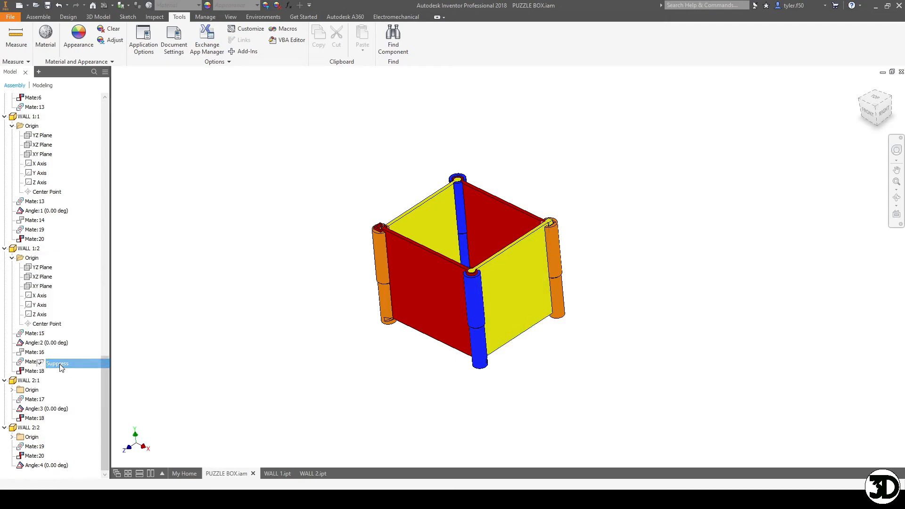
right_click(36, 353)
click(49, 297)
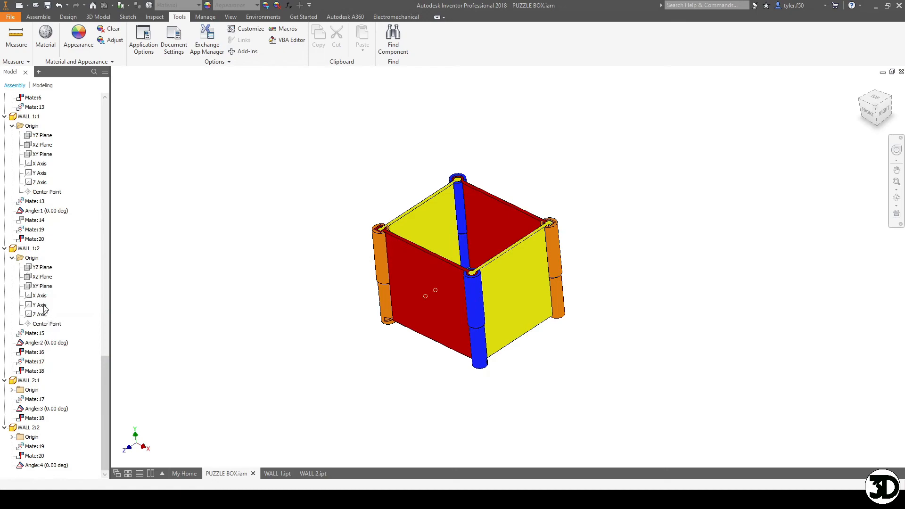
right_click(40, 225)
click(63, 313)
- Inspect the fully assembled puzzle box, examining how the walls interlock with each other and with the corner posts
shift+middle_drag(395, 340, 413, 301)
scroll(367, 262, down, 5)
scroll(367, 264, up, 2)
middle_drag(361, 282, 395, 260)
mouse_move(475, 257)
shift+middle_down()
mouse_move(458, 280)
mouse_move(460, 253)
shift+middle_up()
middle_drag(474, 292, 392, 320)
shift+middle_drag(493, 322, 535, 307)
scroll(514, 320, up, 2)
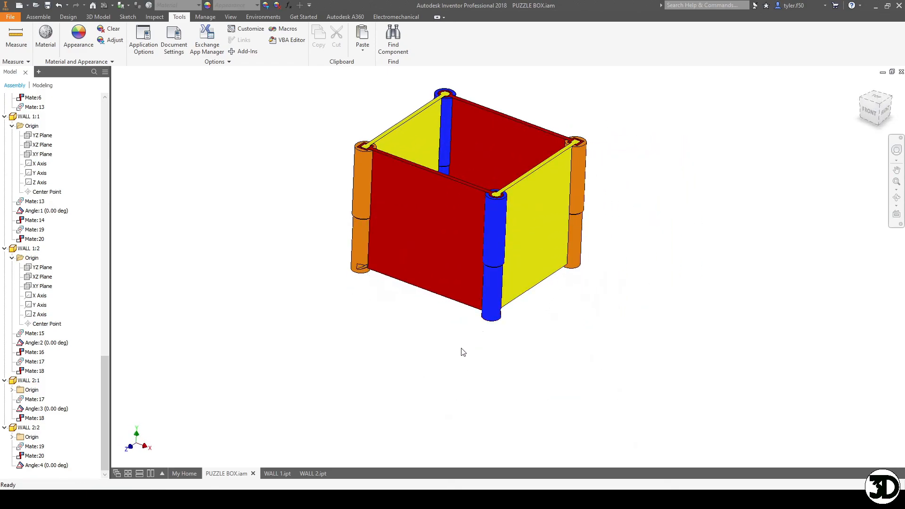
shift+middle_drag(509, 185, 495, 198)
middle_drag(437, 239, 536, 332)
middle_drag(536, 332, 471, 290)
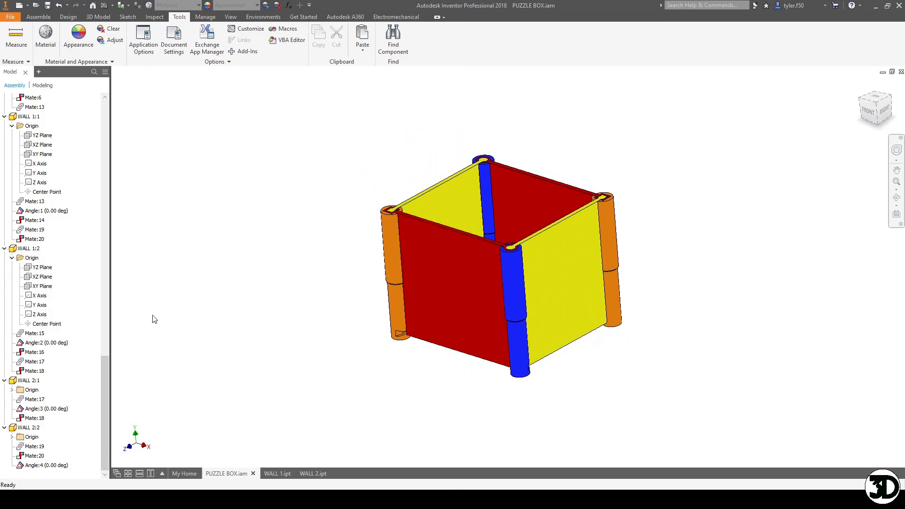